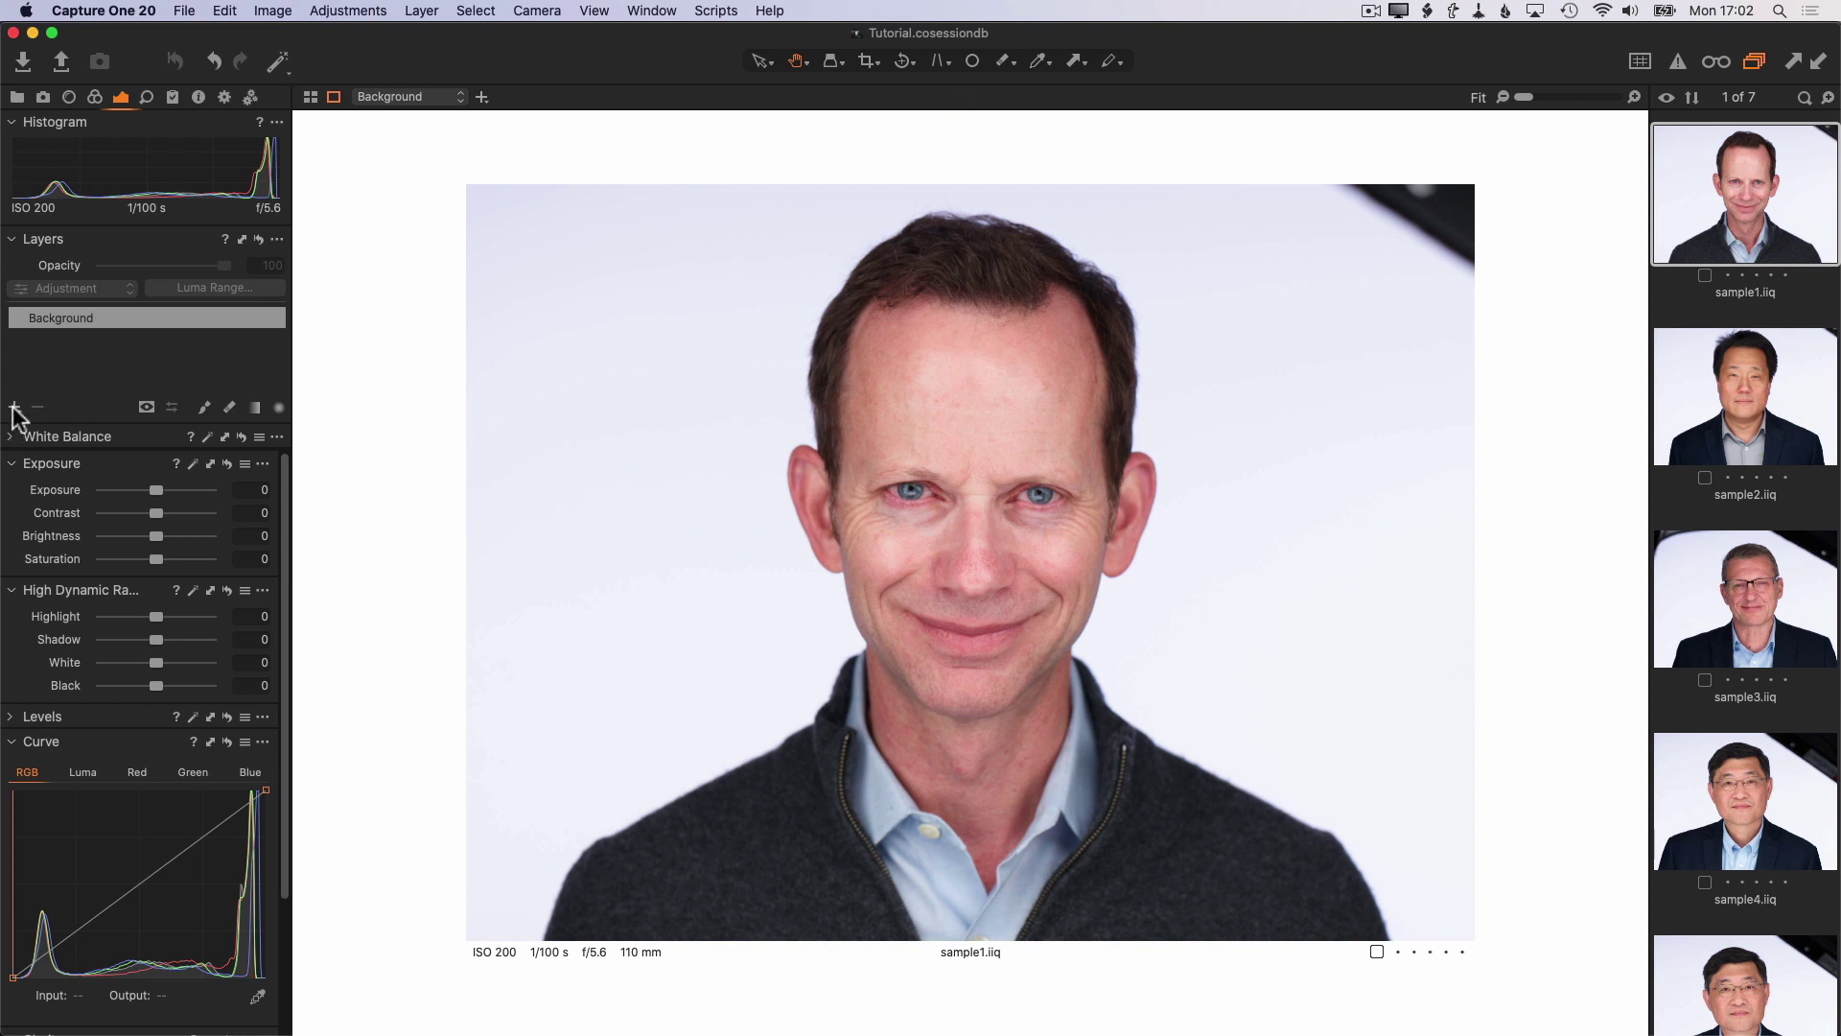
# Step: Add a filled adjustment layer named "bg" to sample1 and set its mask to always display
pyautogui.click(15, 409)
pyautogui.click(38, 436)
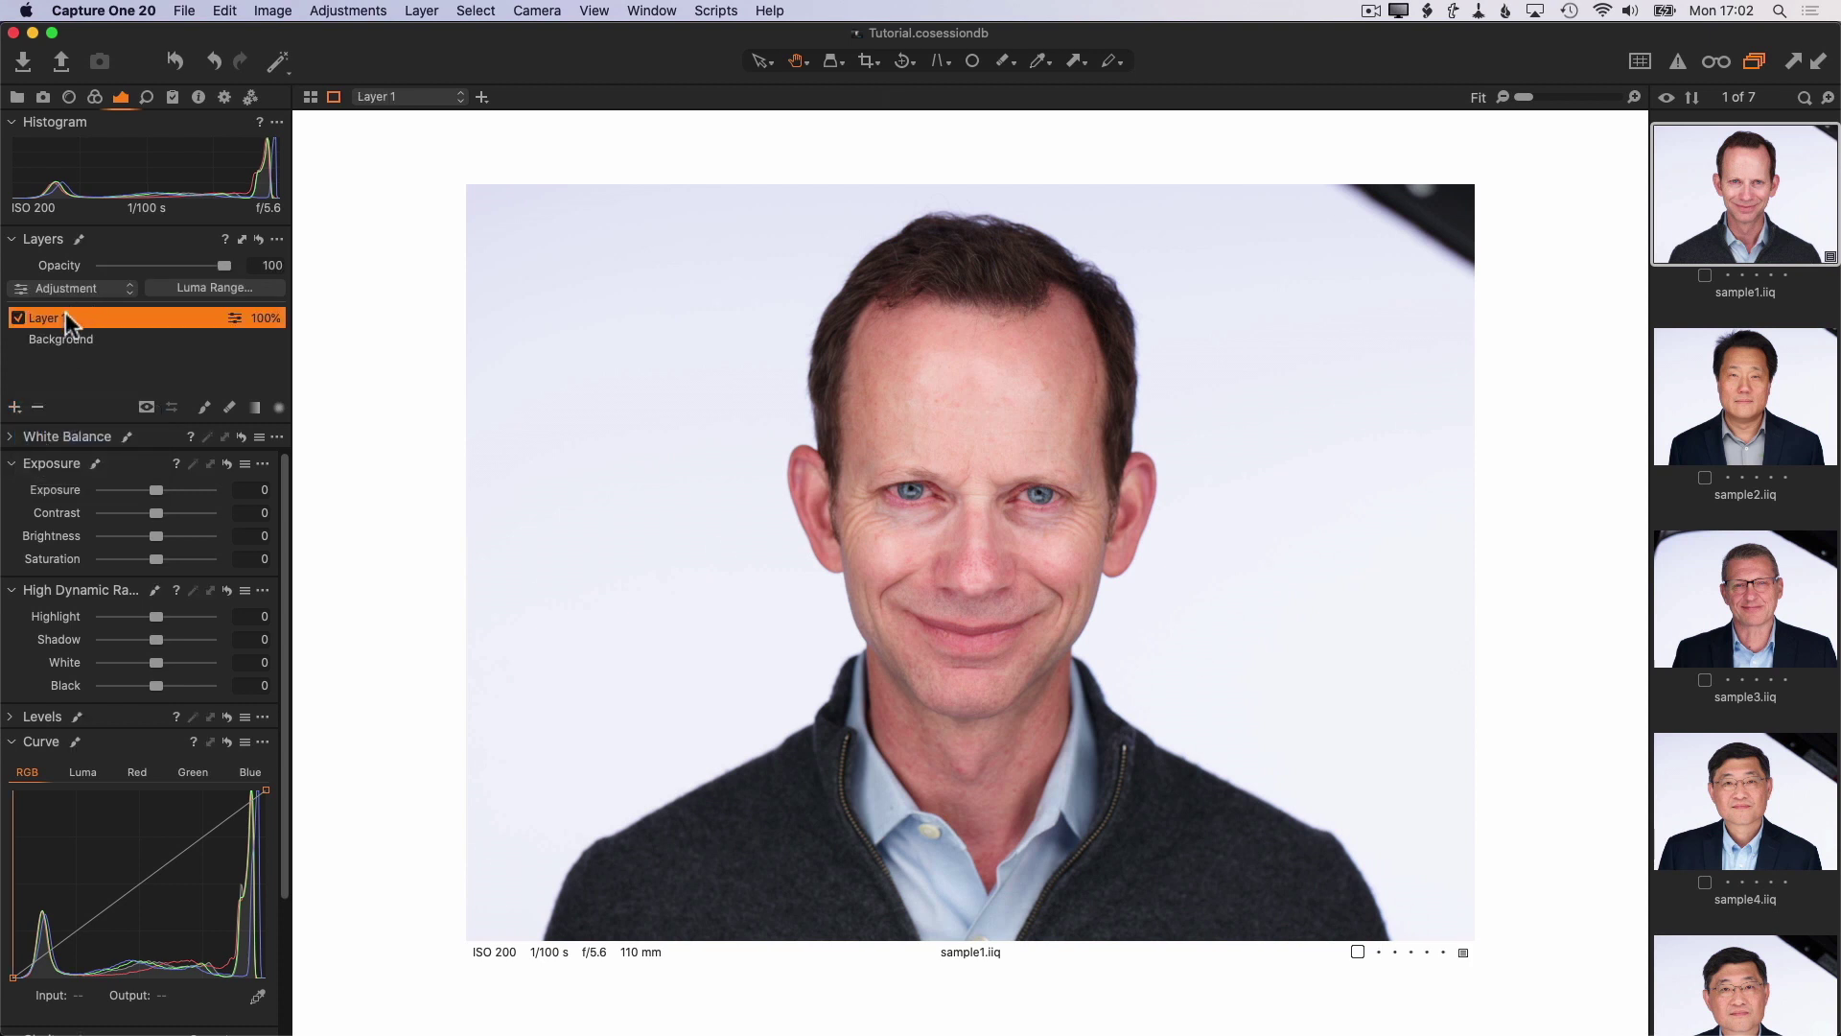
pyautogui.doubleClick(65, 314)
pyautogui.write('bg')
pyautogui.press('Return')
pyautogui.click(146, 406)
pyautogui.click(147, 406)
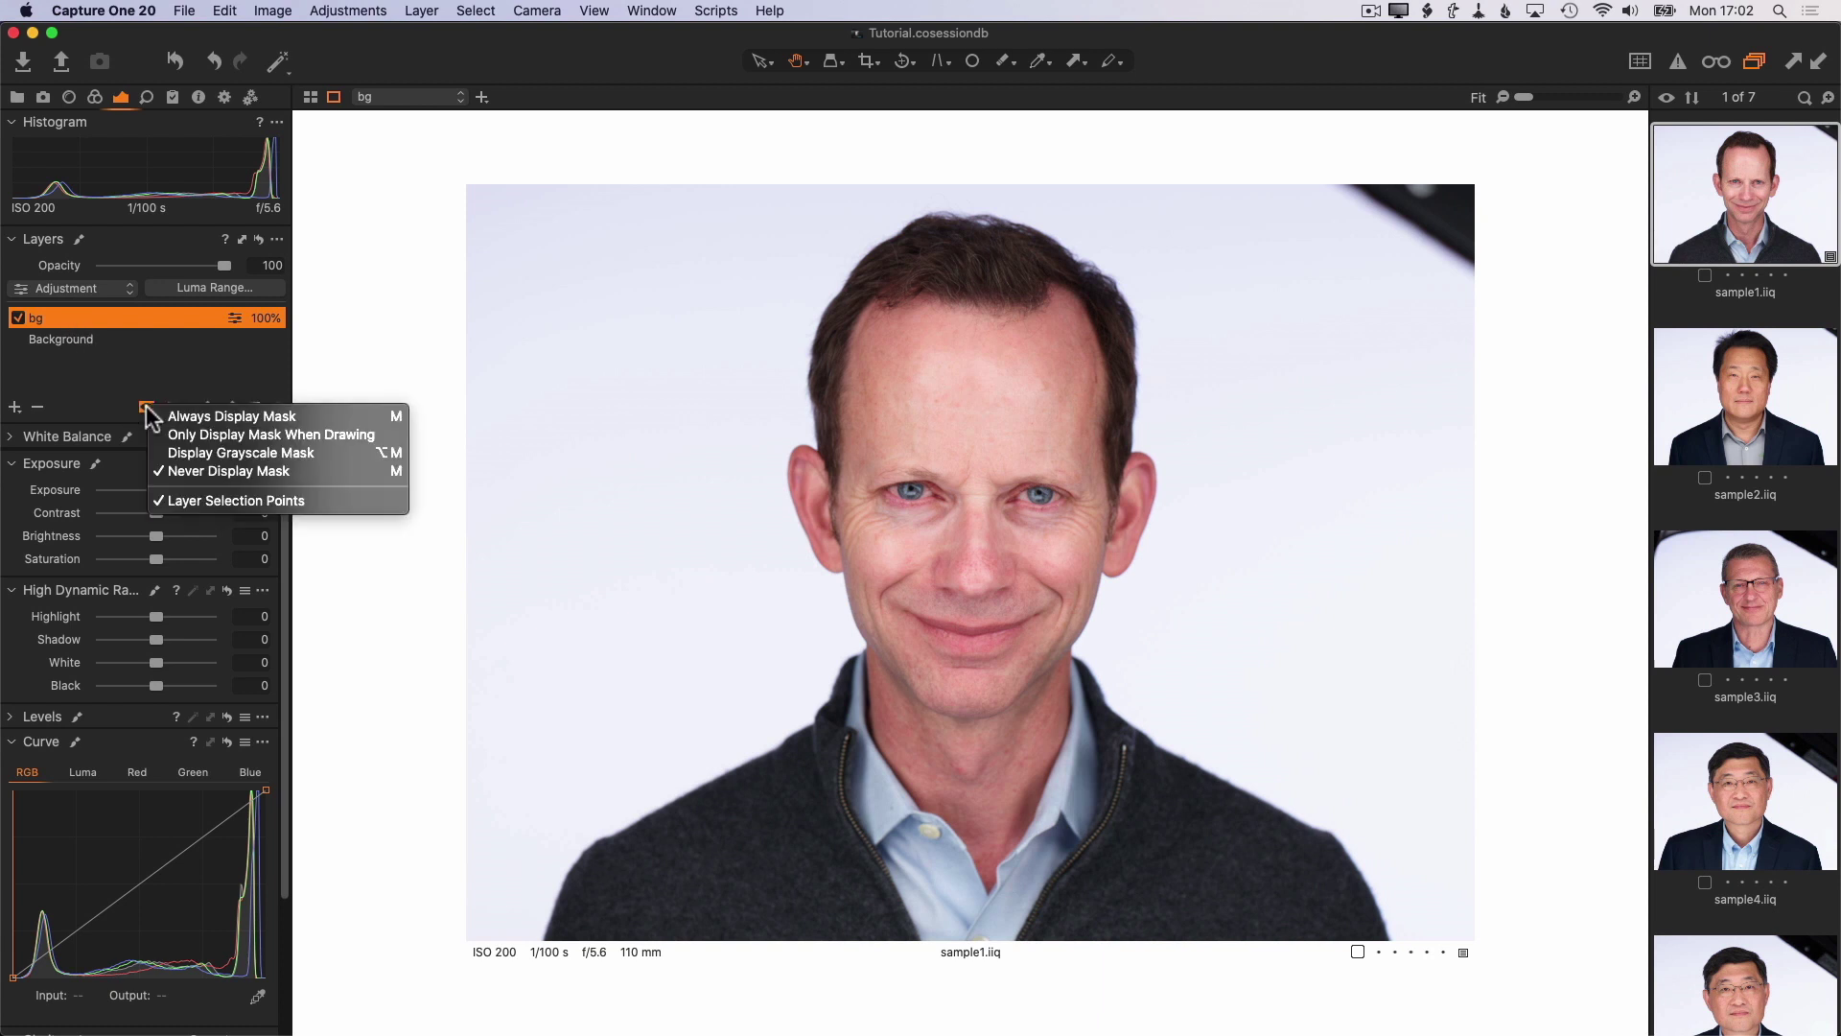
pyautogui.click(174, 418)
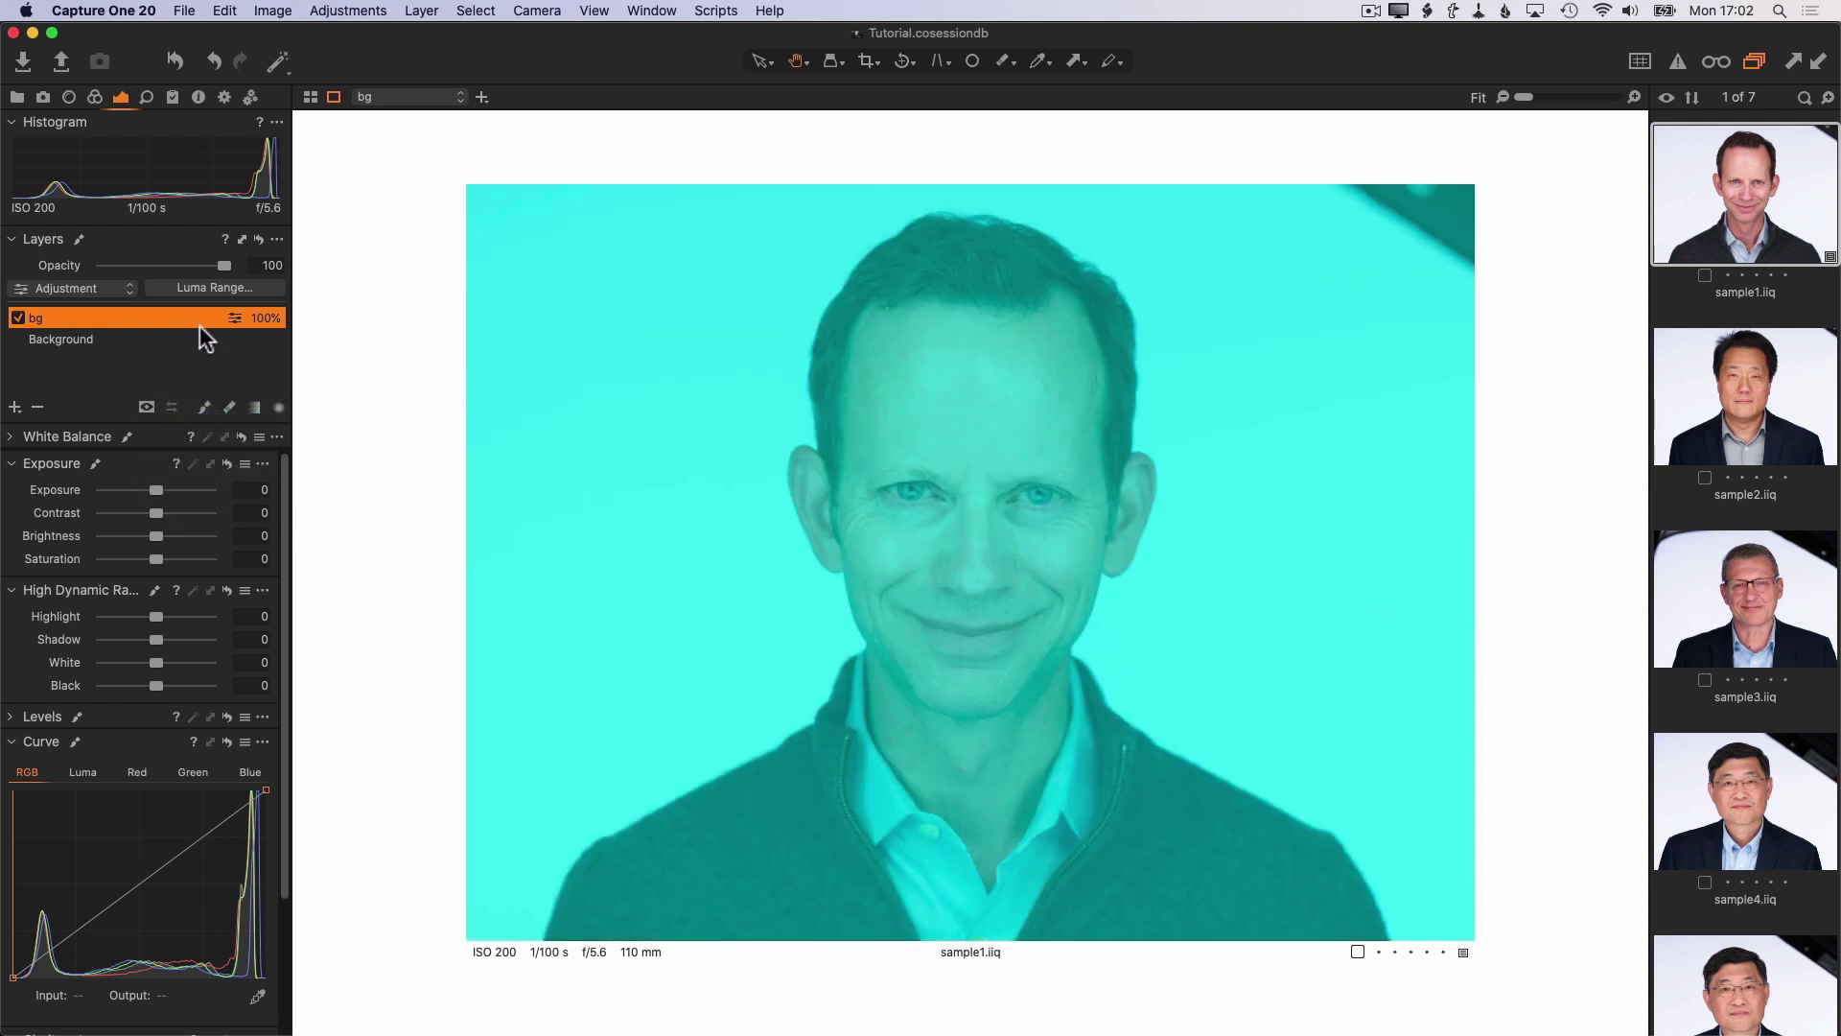
# Step: Restrict the bg layer with a Luma Range of 217 to 255 and a lower falloff of 197
pyautogui.click(198, 289)
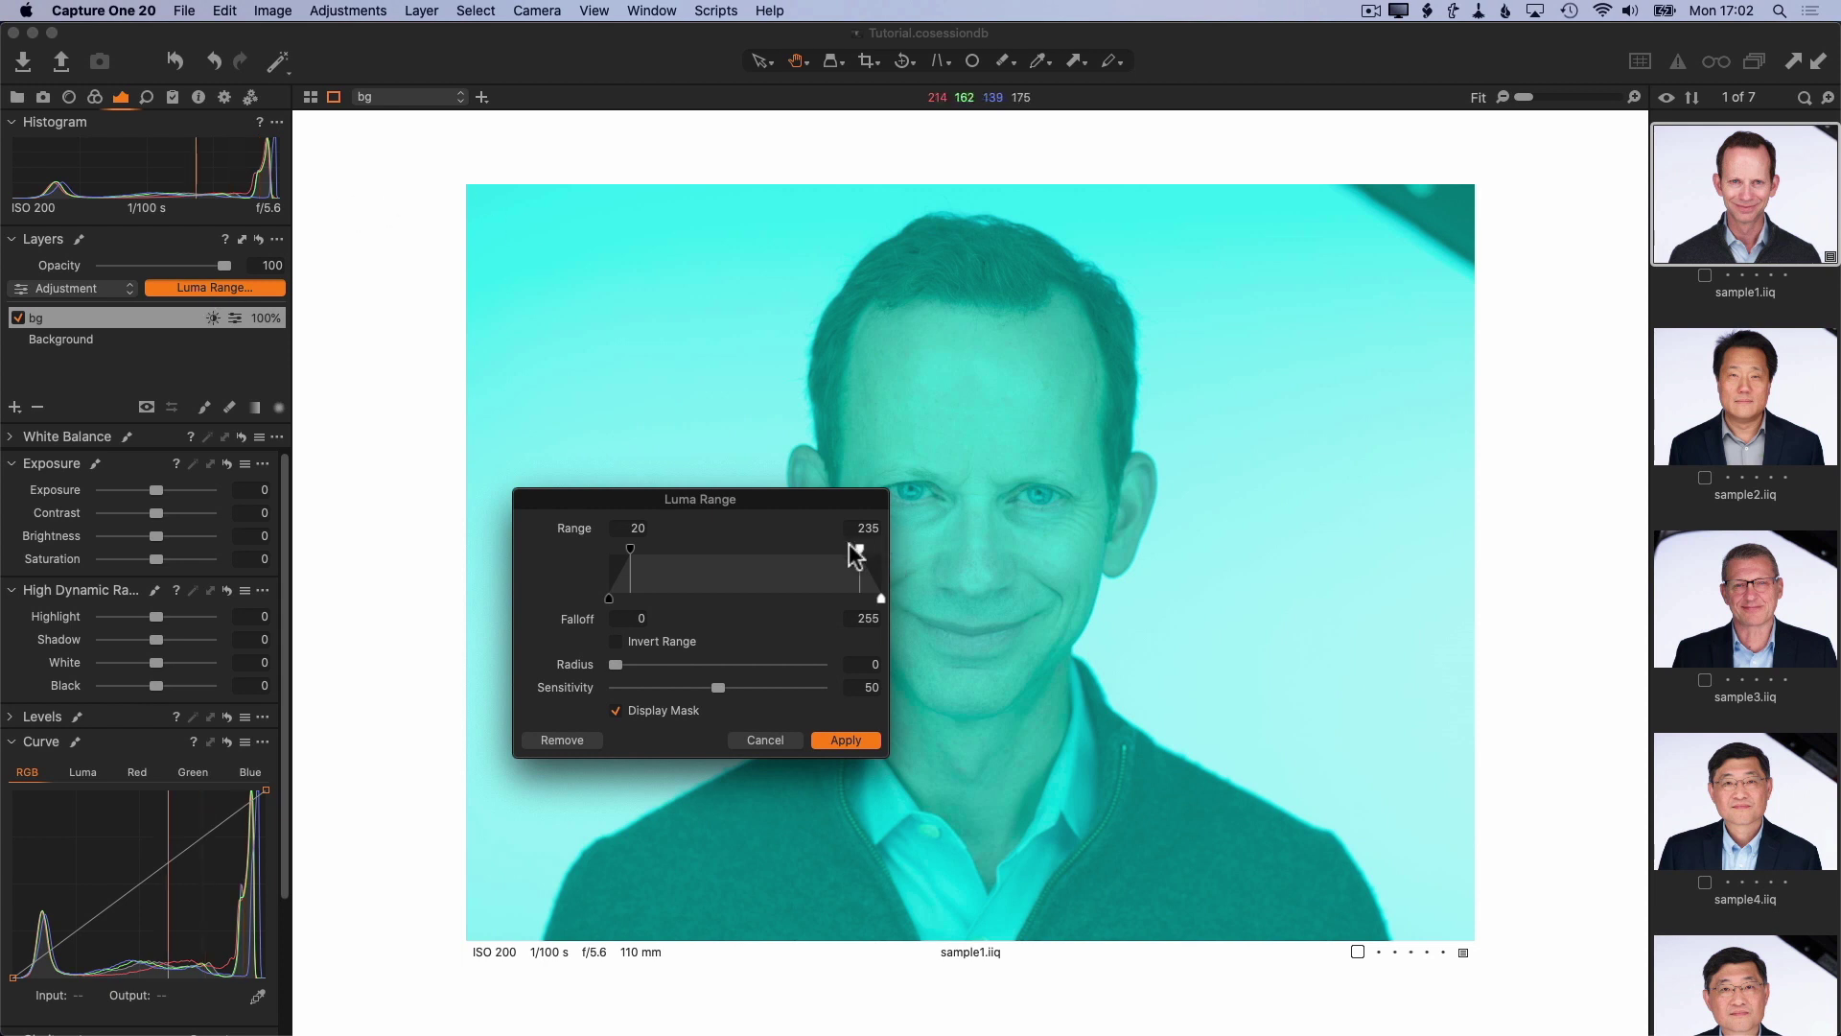
pyautogui.moveTo(861, 547); pyautogui.dragTo(882, 545)
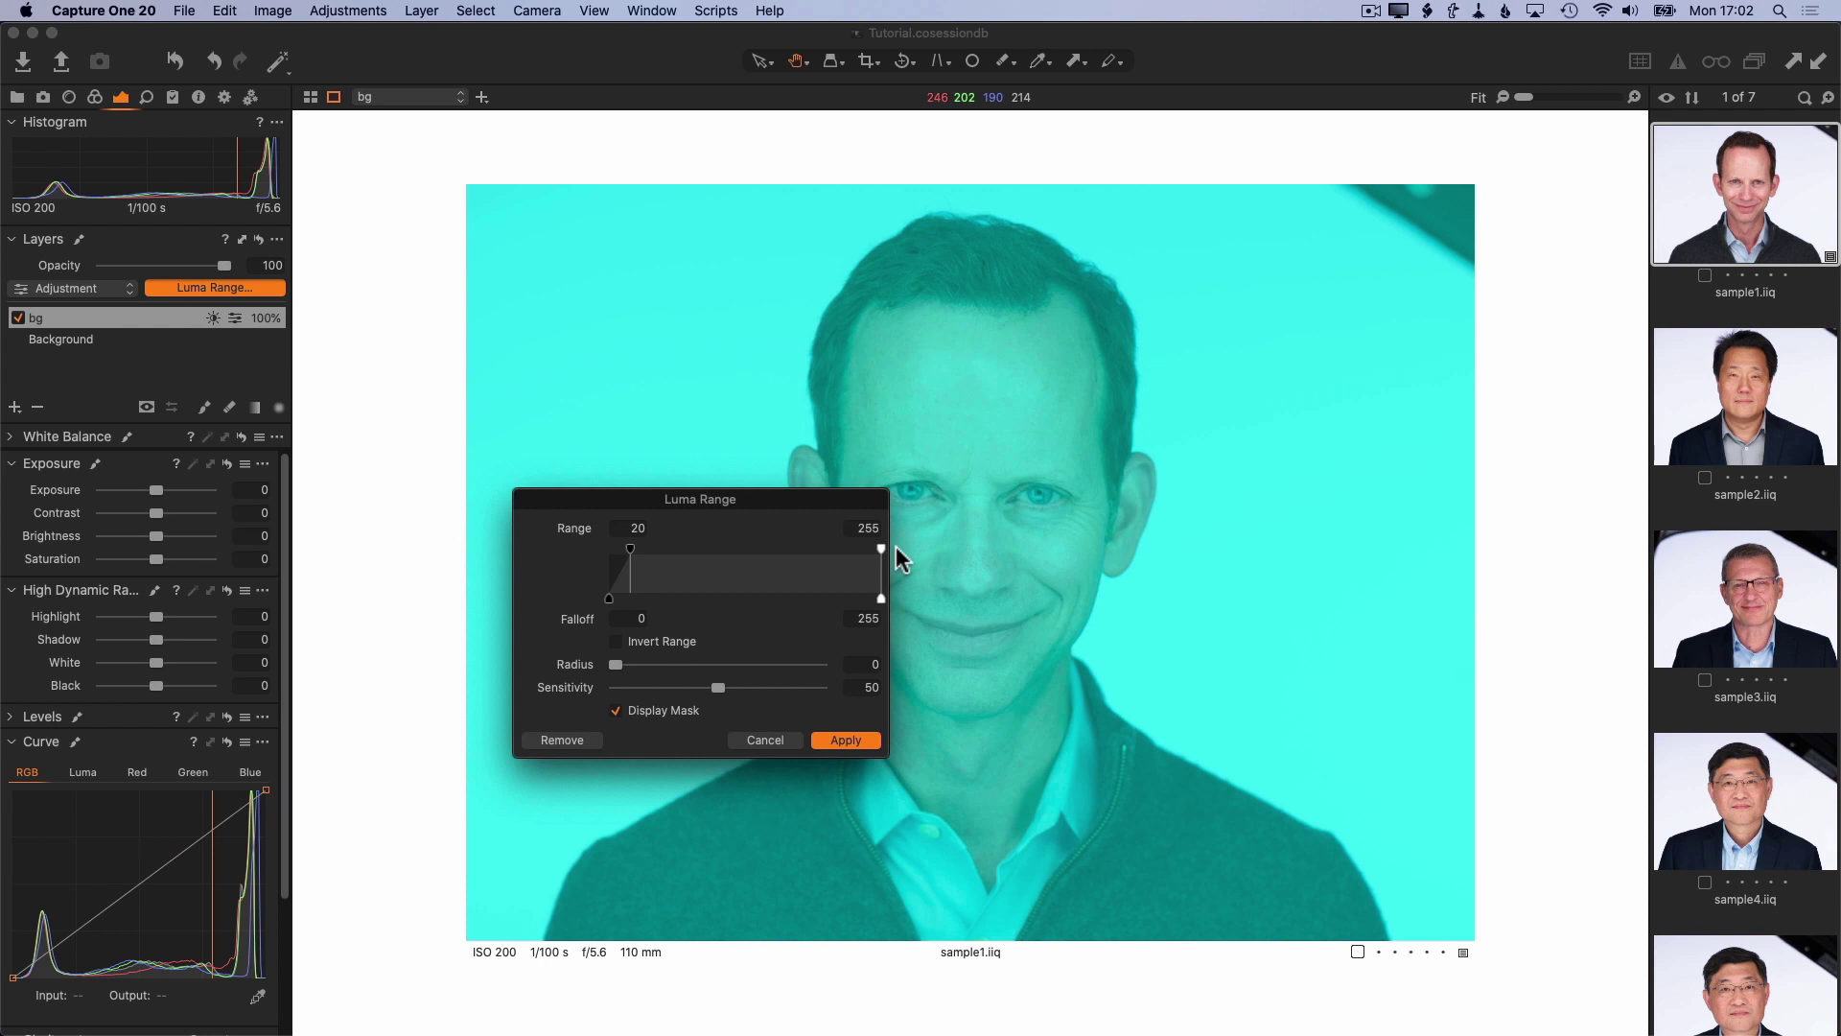
pyautogui.moveTo(630, 547); pyautogui.dragTo(827, 568)
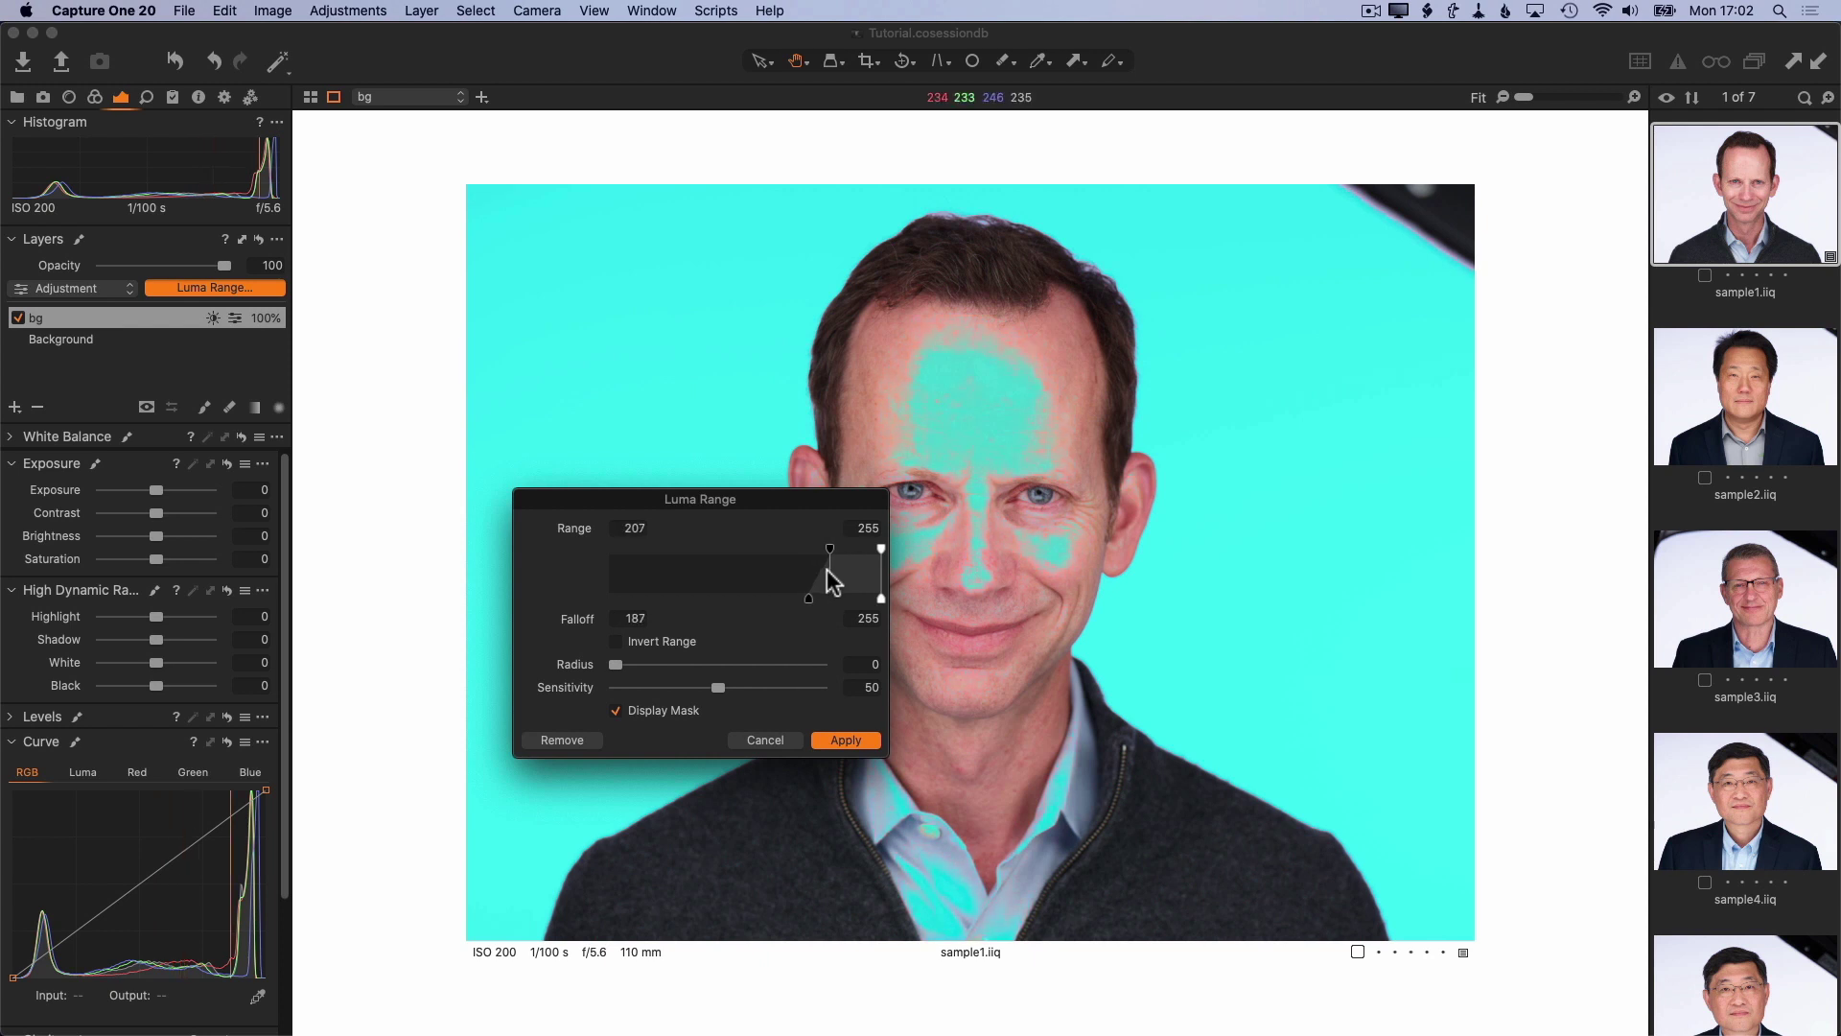
pyautogui.moveTo(827, 568); pyautogui.dragTo(839, 570)
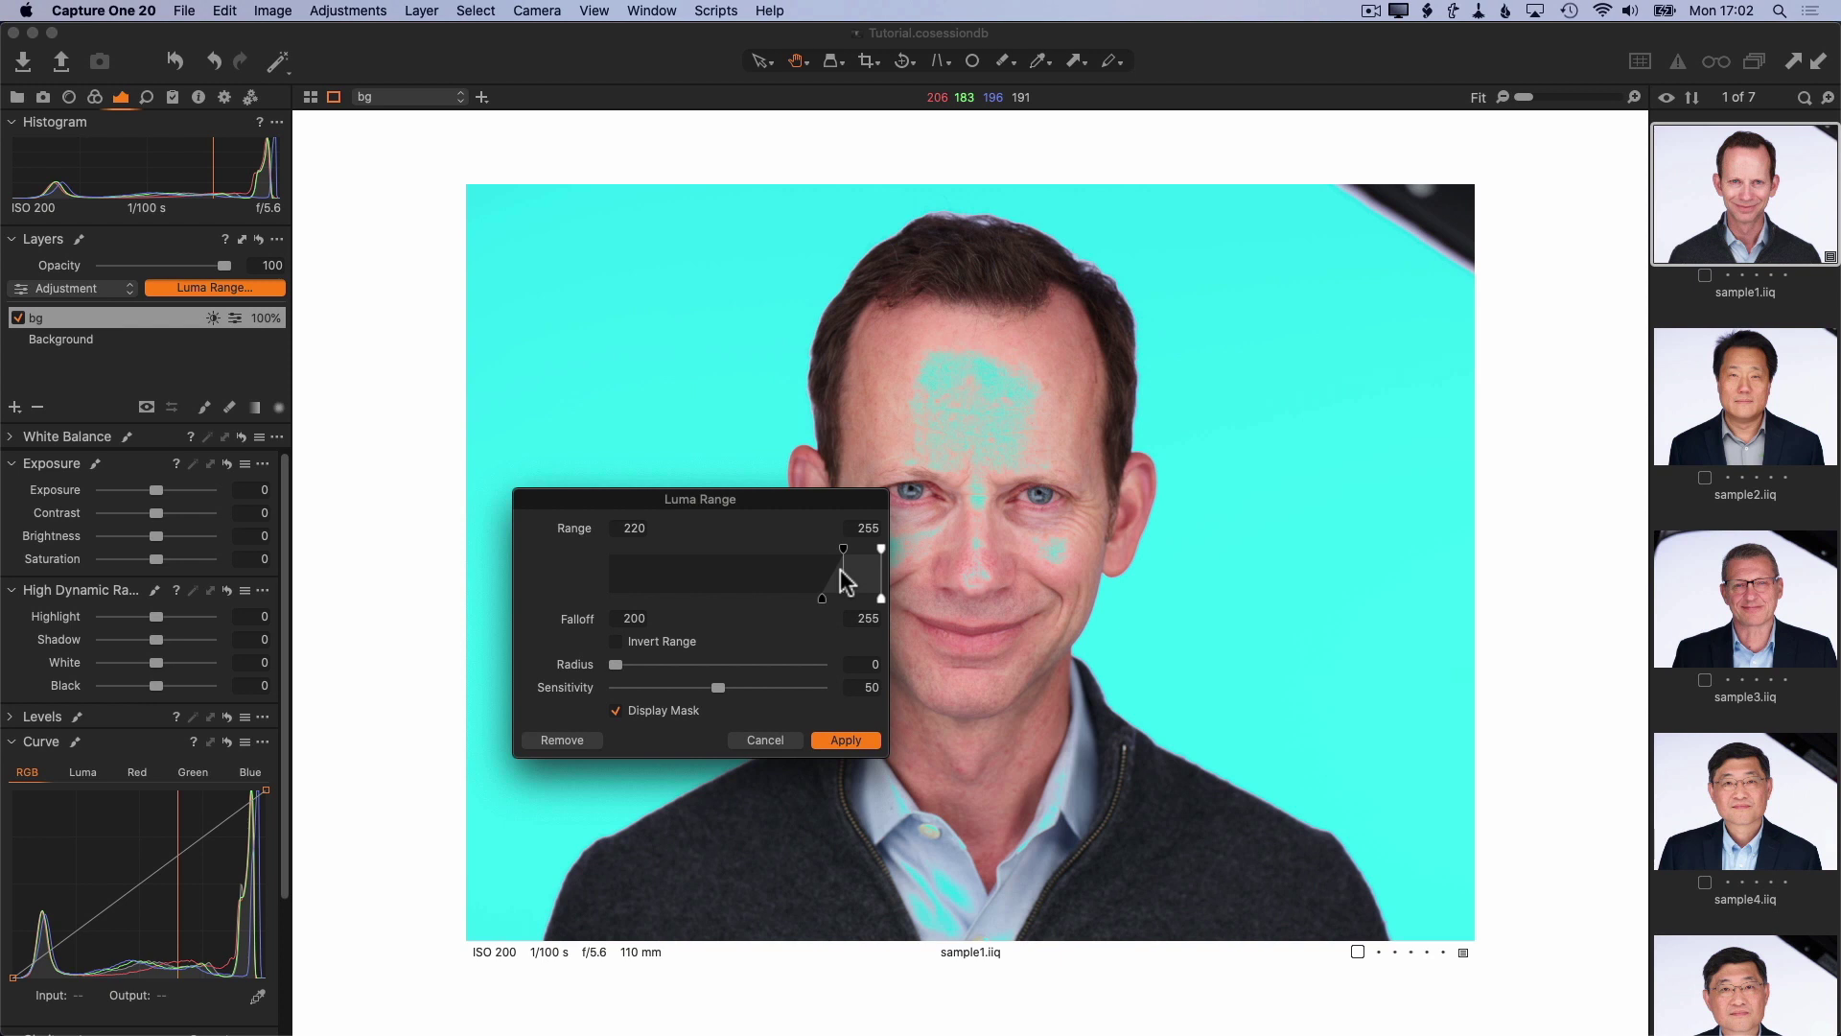
pyautogui.moveTo(839, 569); pyautogui.dragTo(837, 568)
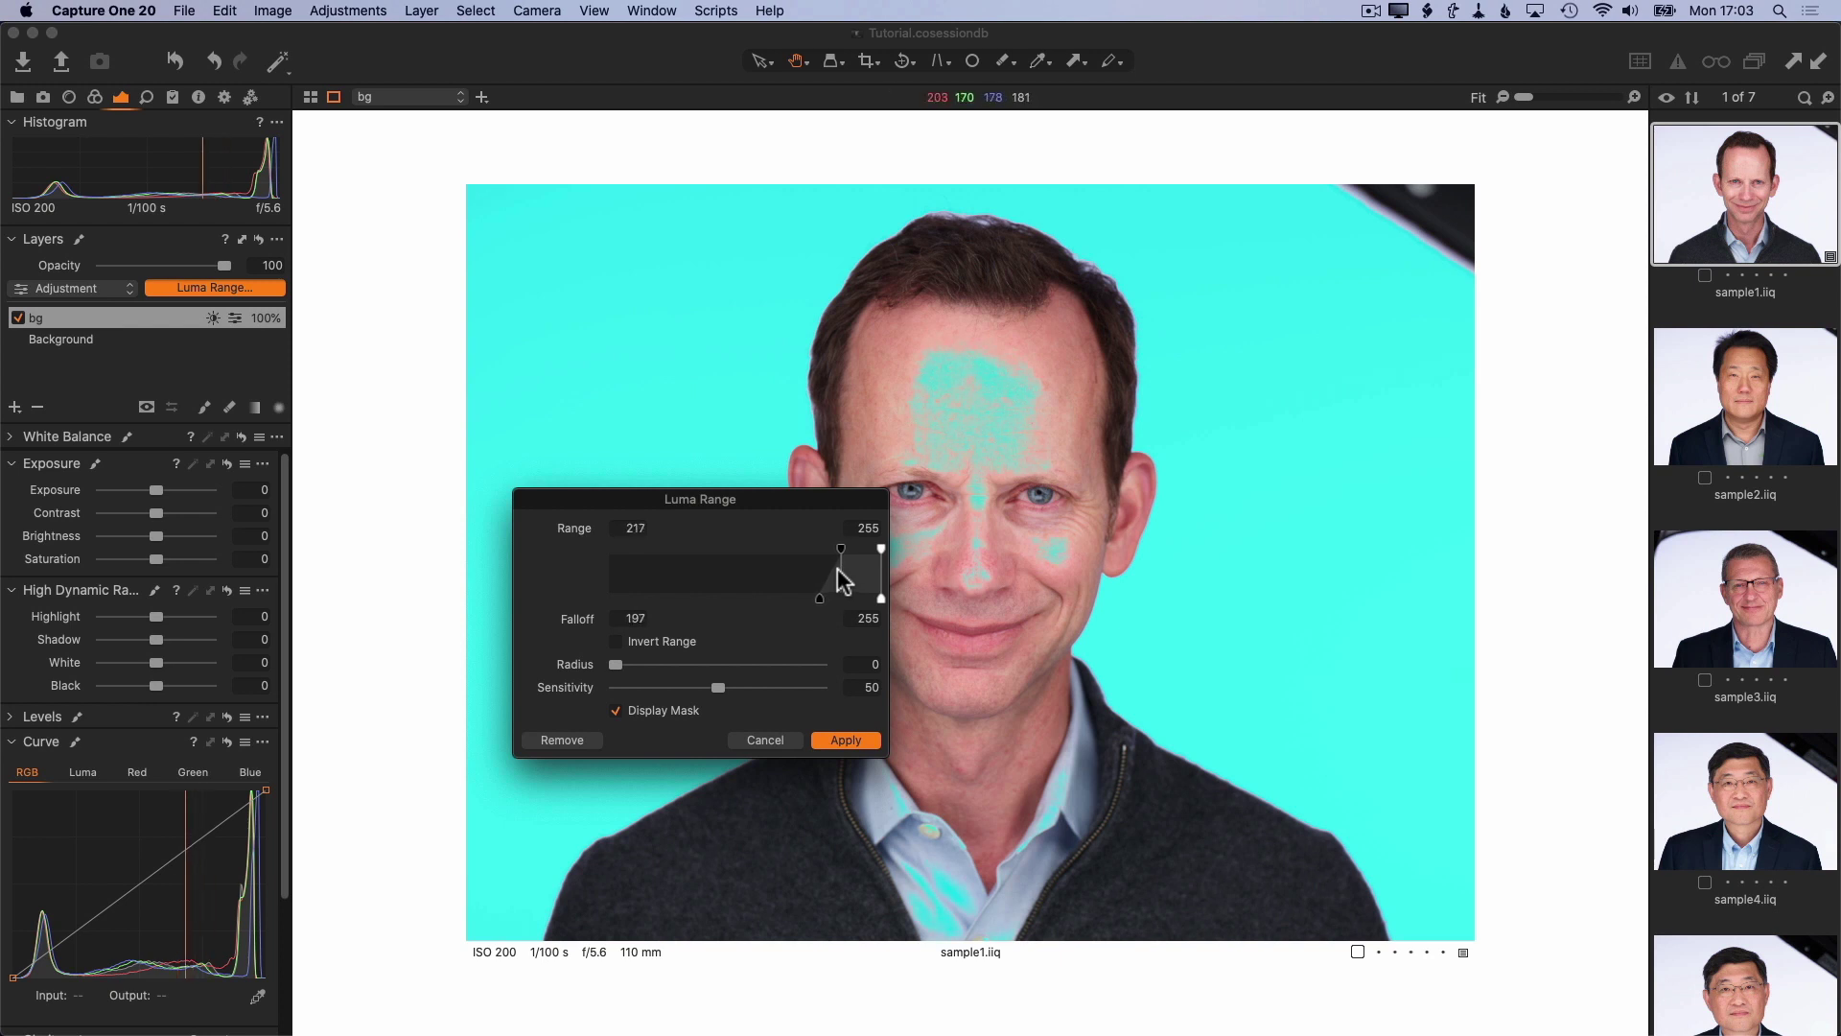
pyautogui.click(846, 741)
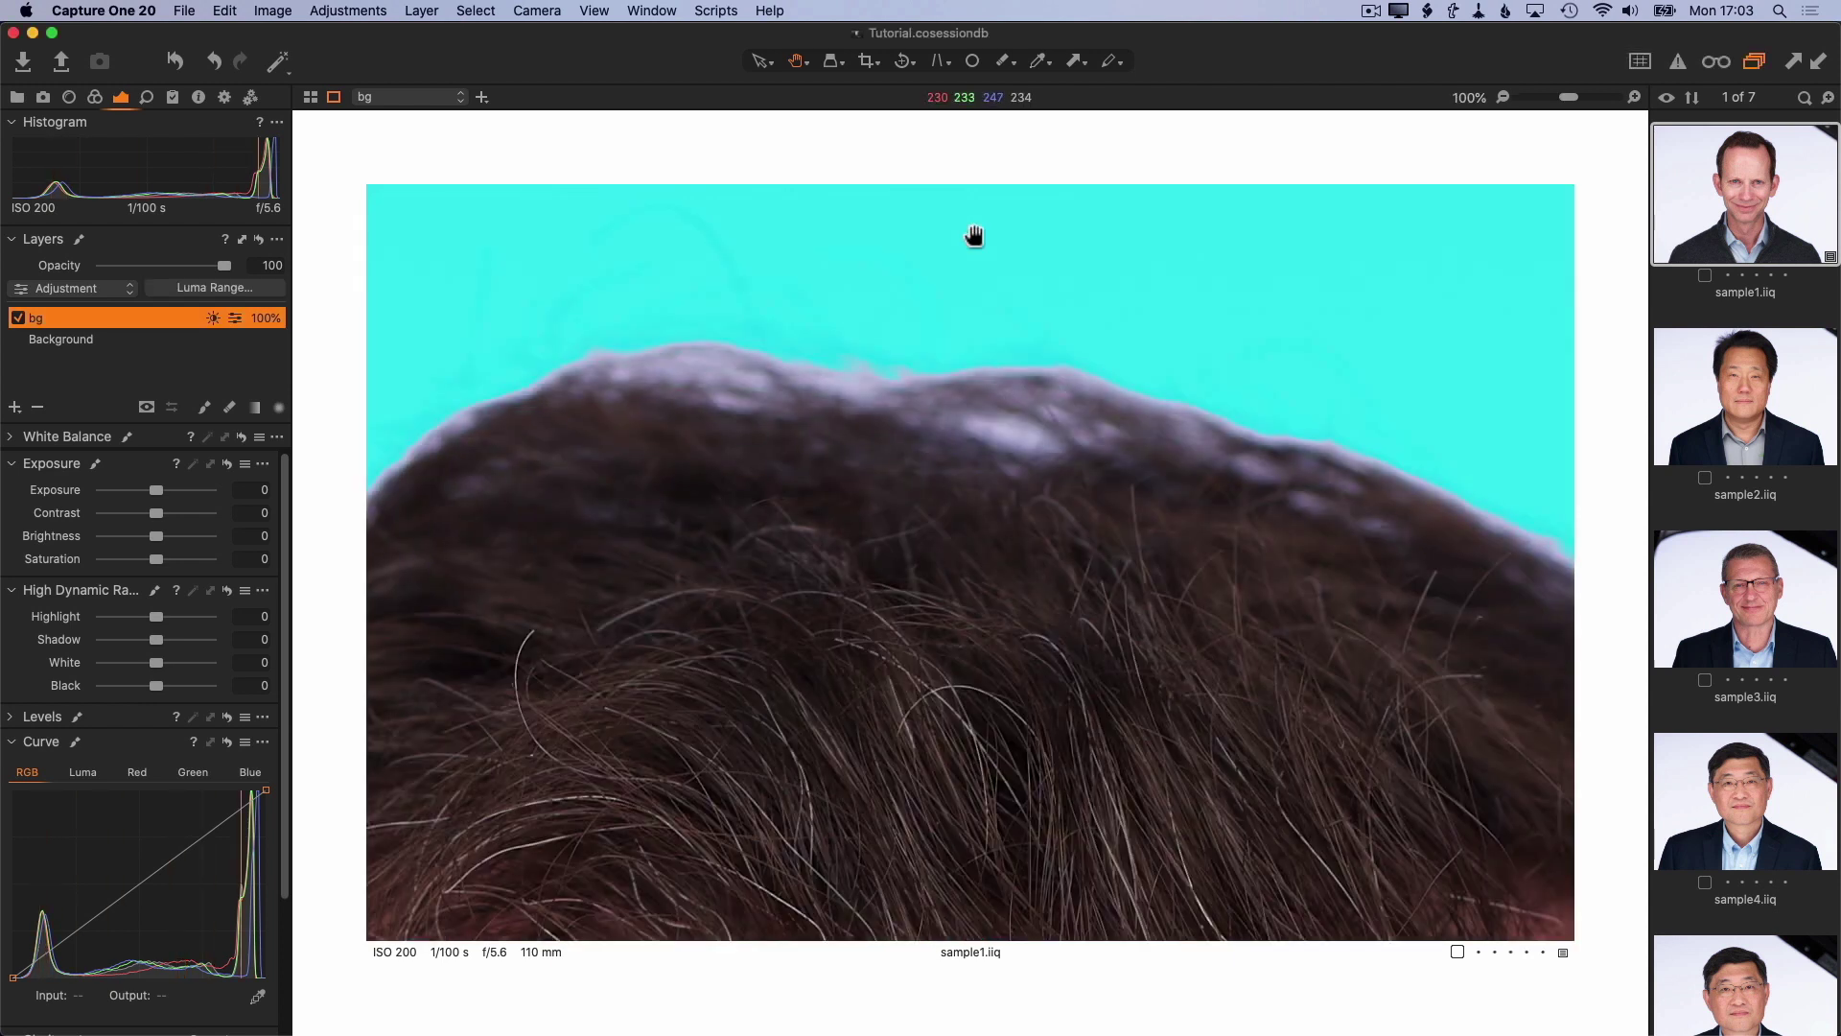
# Step: Refine the bg layer's Luma Range around the hair with a radius of 300 and a slightly higher sensitivity
pyautogui.click(972, 240)
pyautogui.click(239, 288)
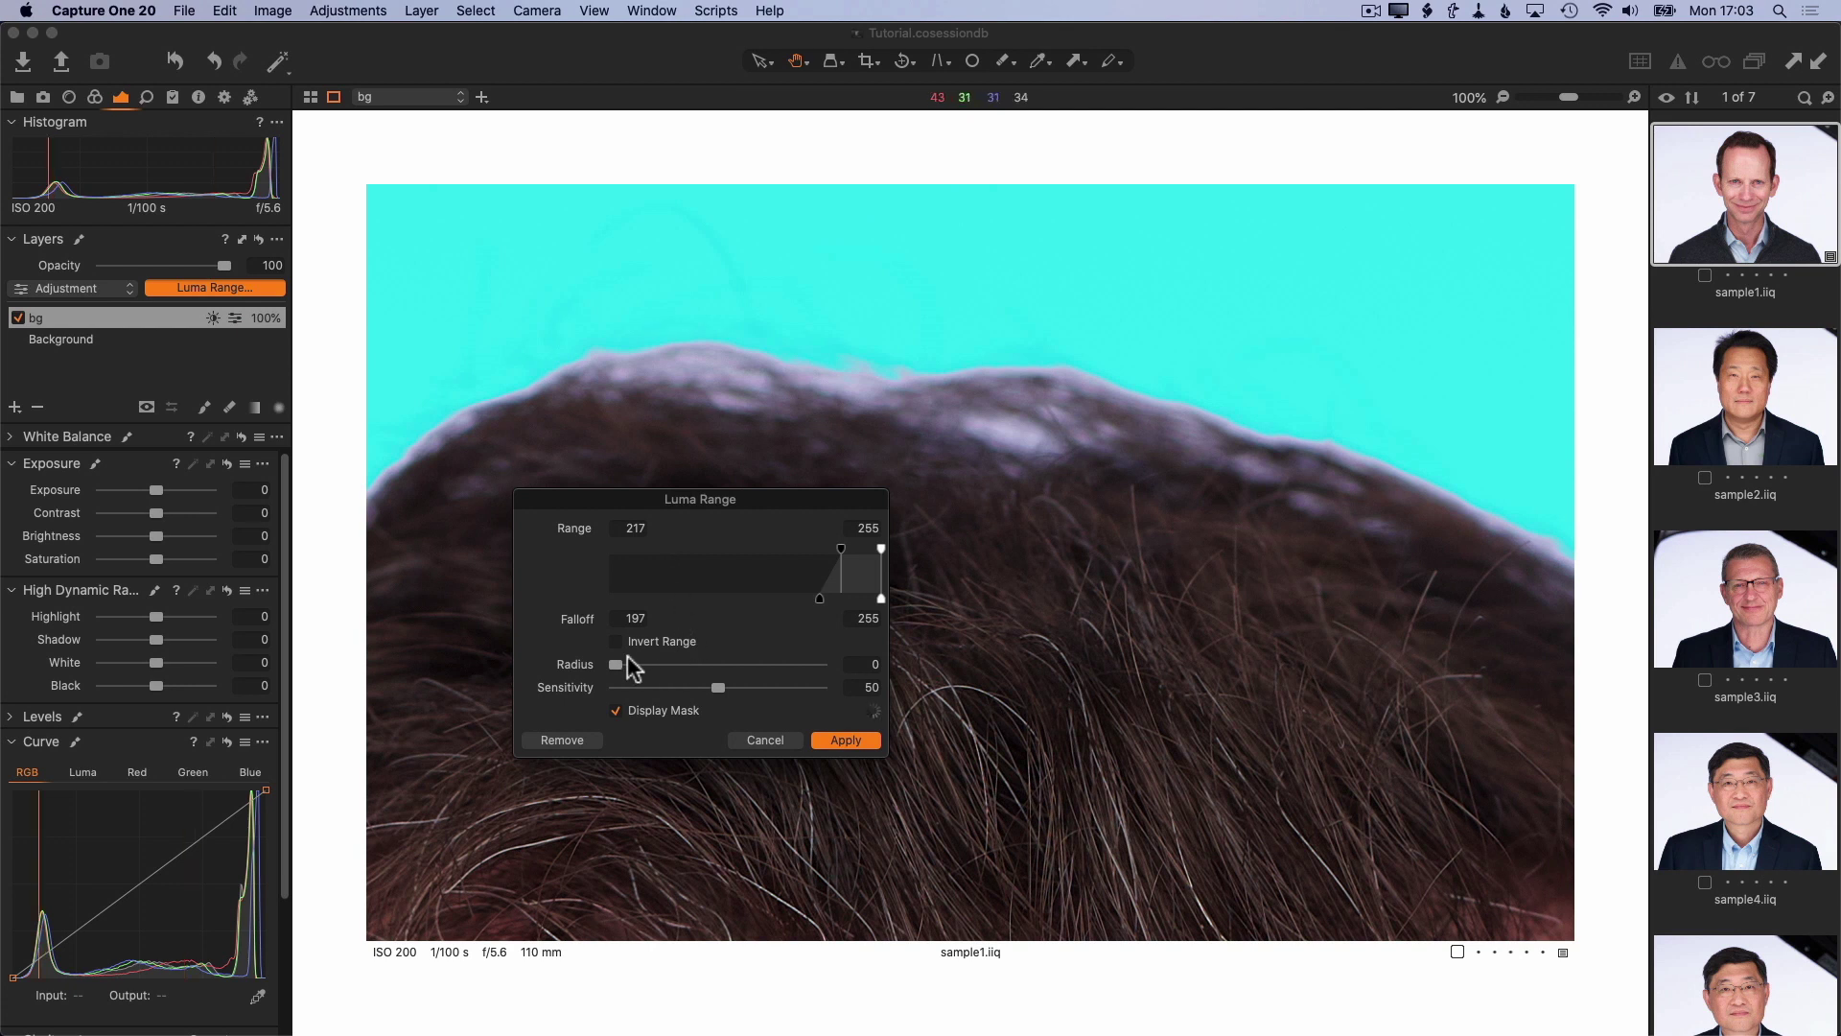
pyautogui.moveTo(616, 664); pyautogui.dragTo(826, 665)
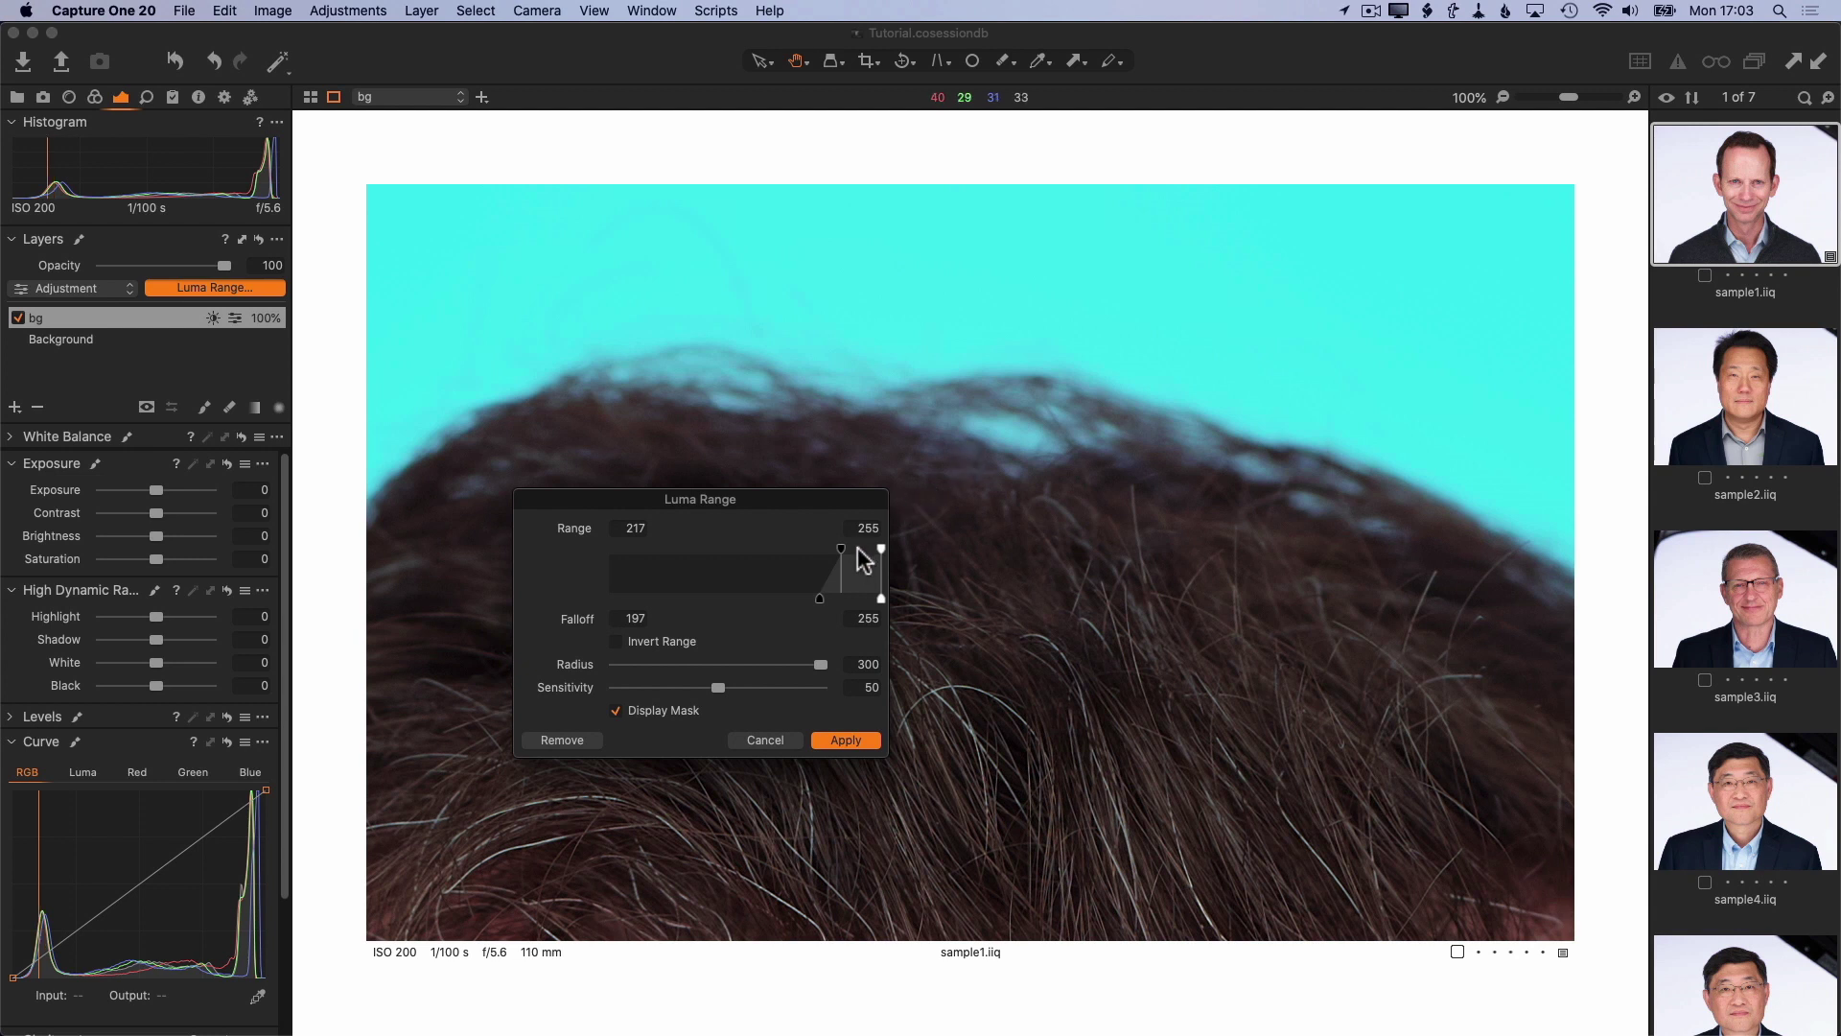
pyautogui.moveTo(714, 690); pyautogui.dragTo(733, 691)
pyautogui.click(846, 739)
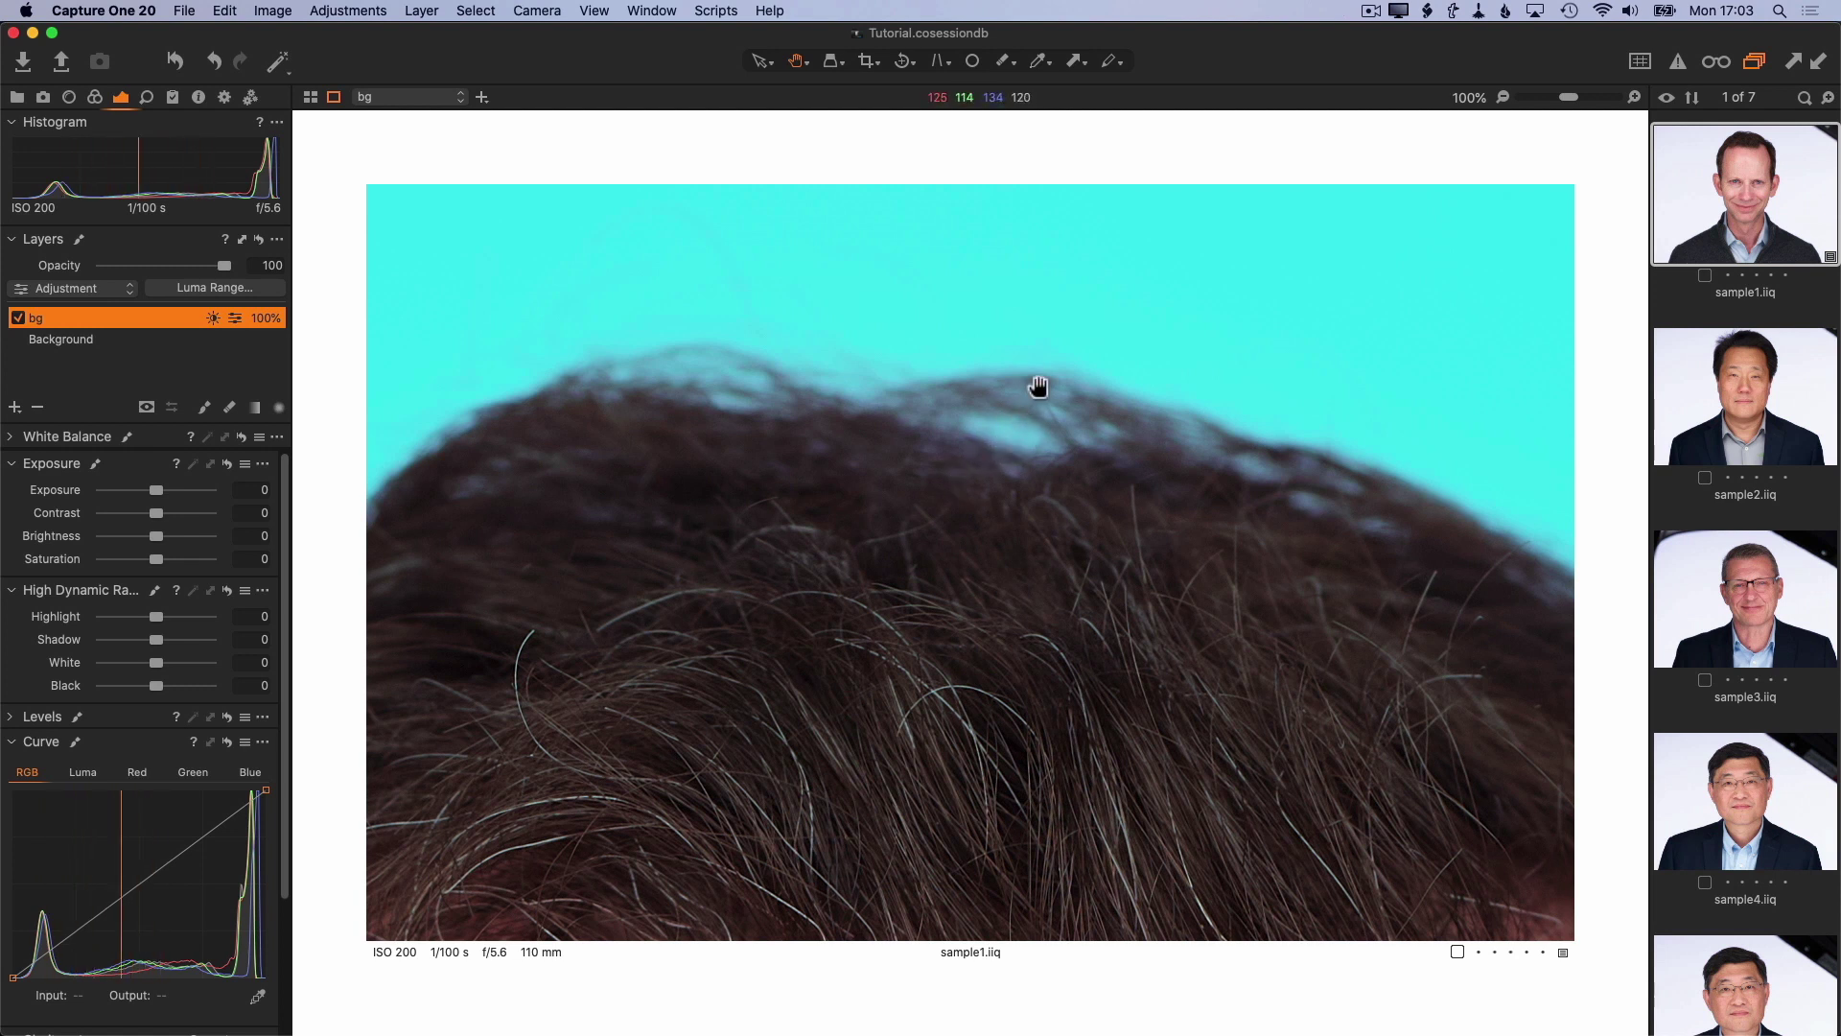
# Step: Hide the mask and move the bg layer's RGB curve white point inward to an input slightly above 211, output 255
pyautogui.doubleClick(1032, 444)
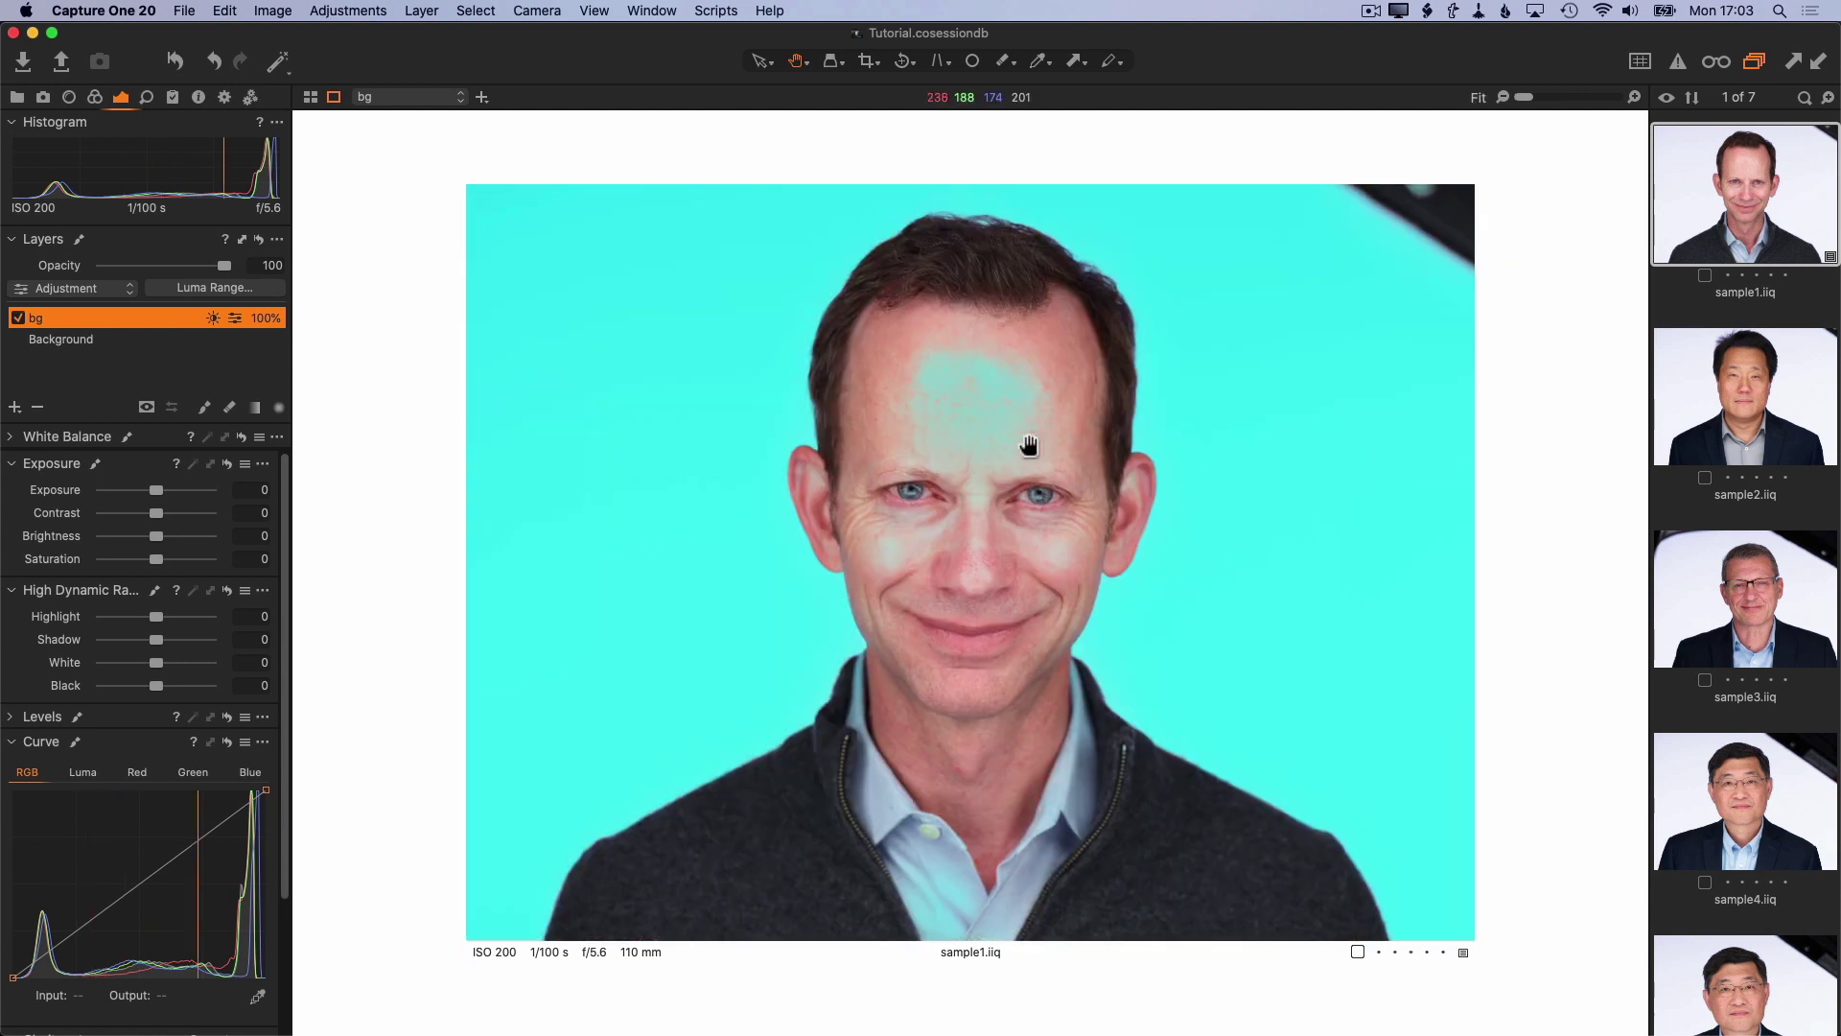
pyautogui.press('m')
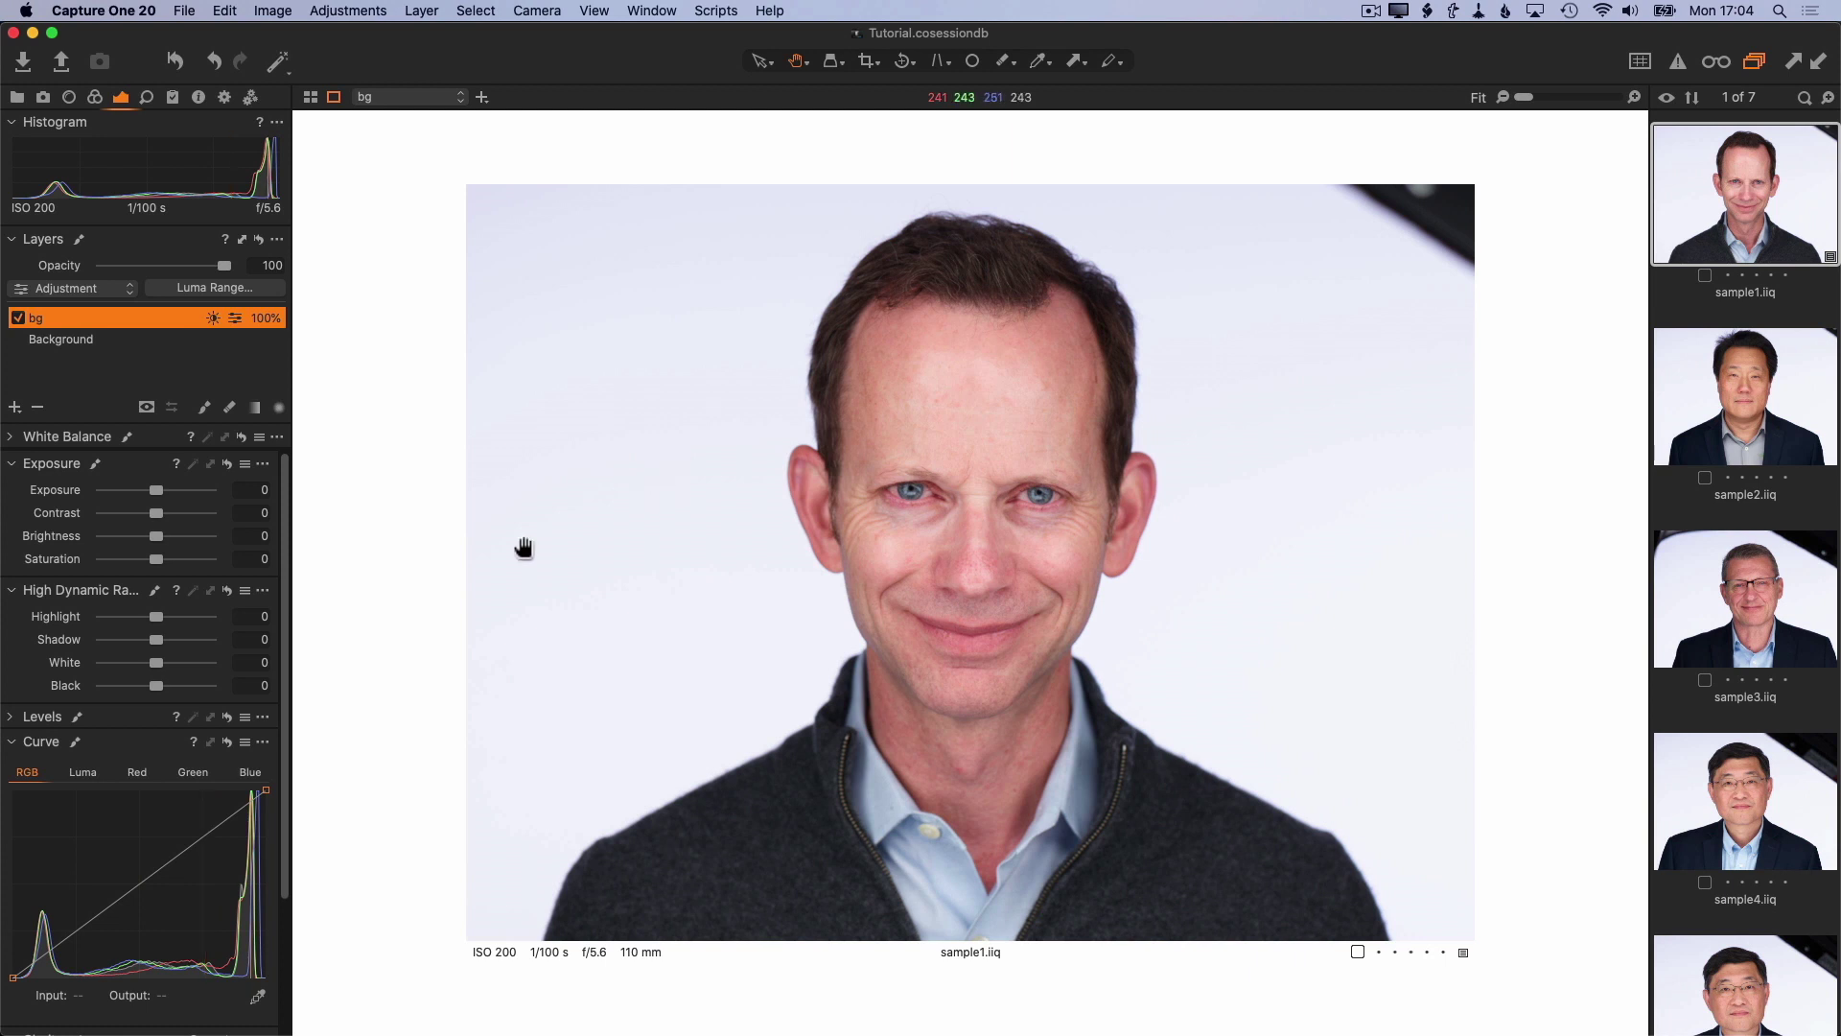
pyautogui.click(266, 789)
pyautogui.moveTo(267, 789); pyautogui.dragTo(223, 781)
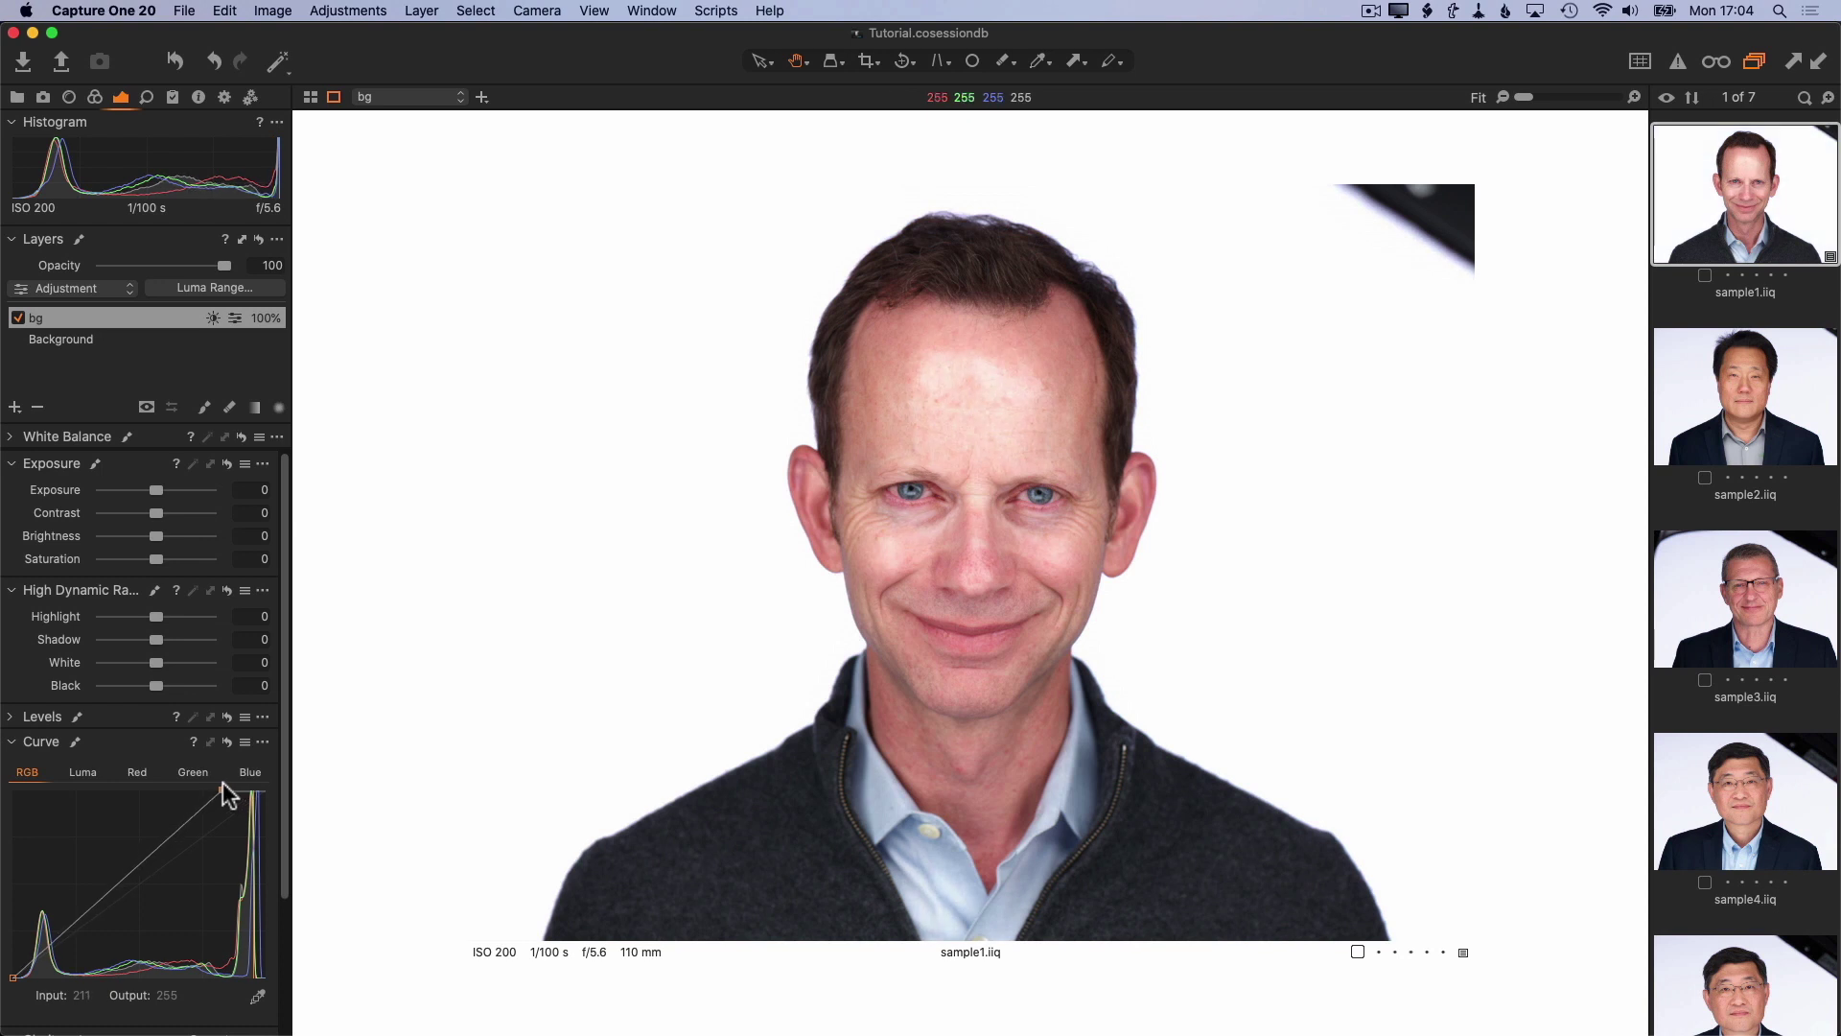
pyautogui.moveTo(222, 781); pyautogui.dragTo(226, 781)
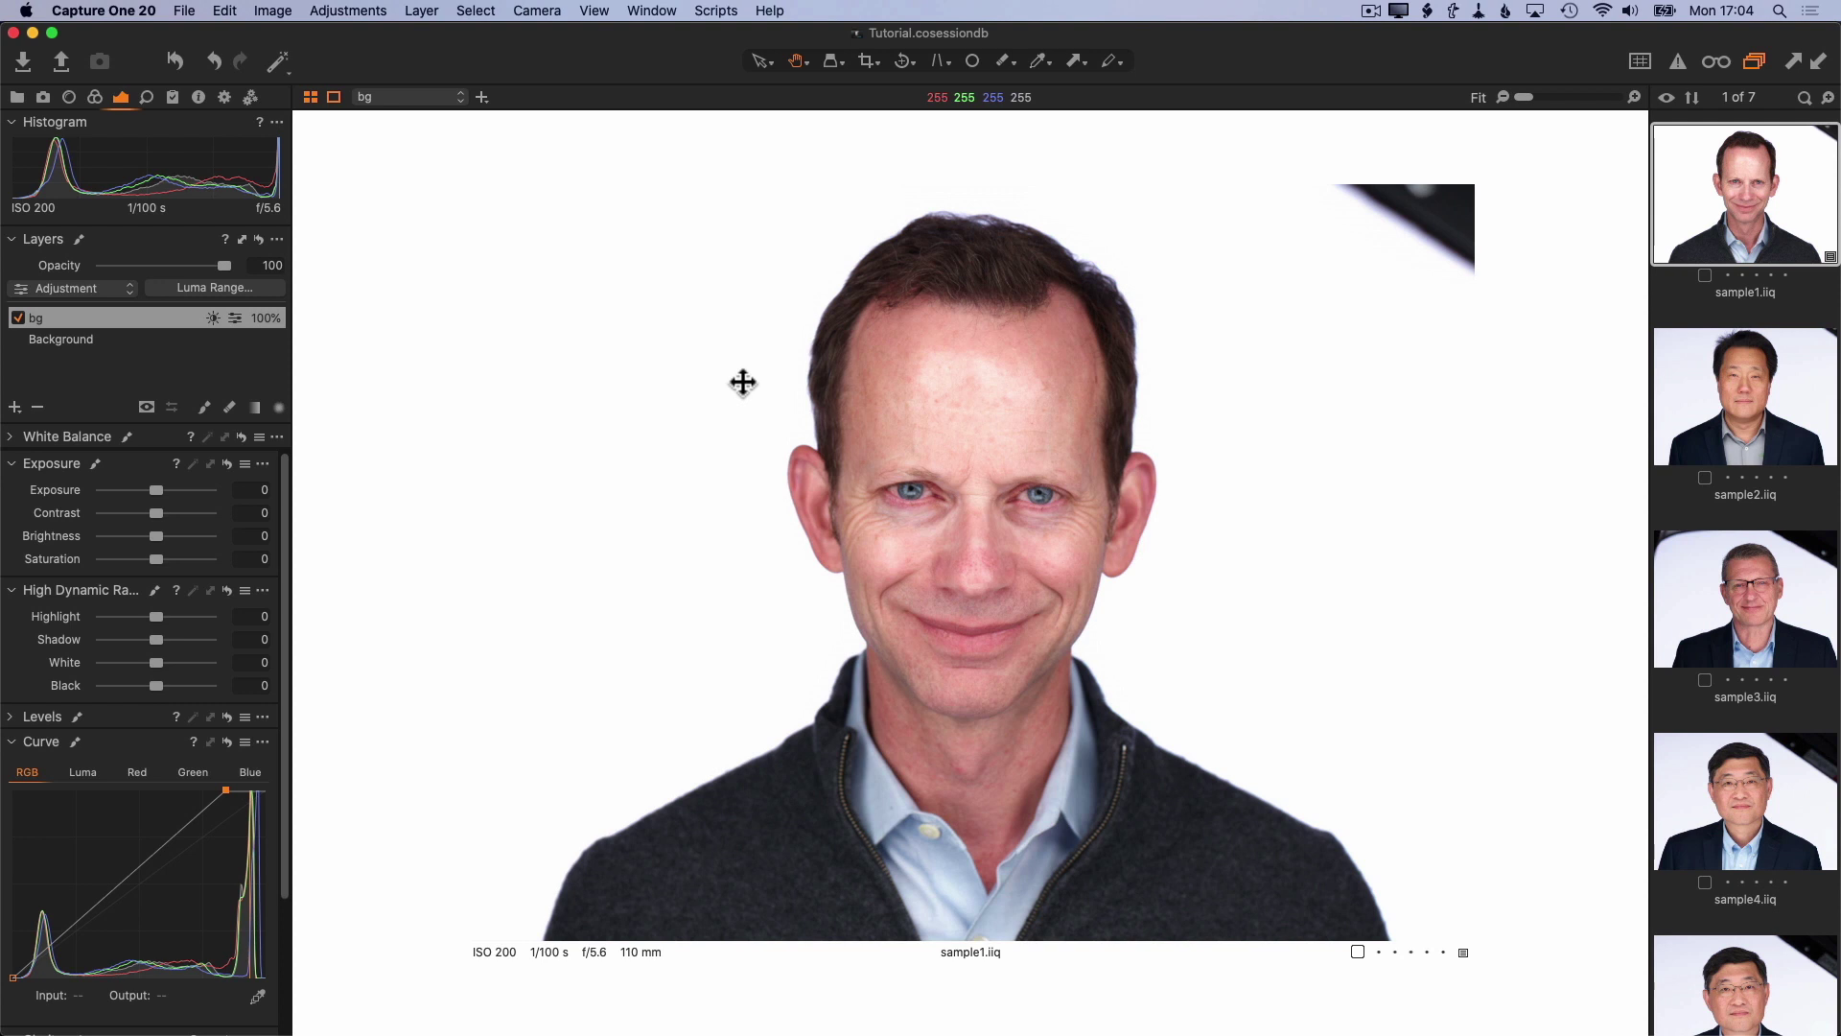
# Step: Select all seven portraits, show them as a grid, and apply the bg layer copied from sample1 to them
pyautogui.press('super+a')
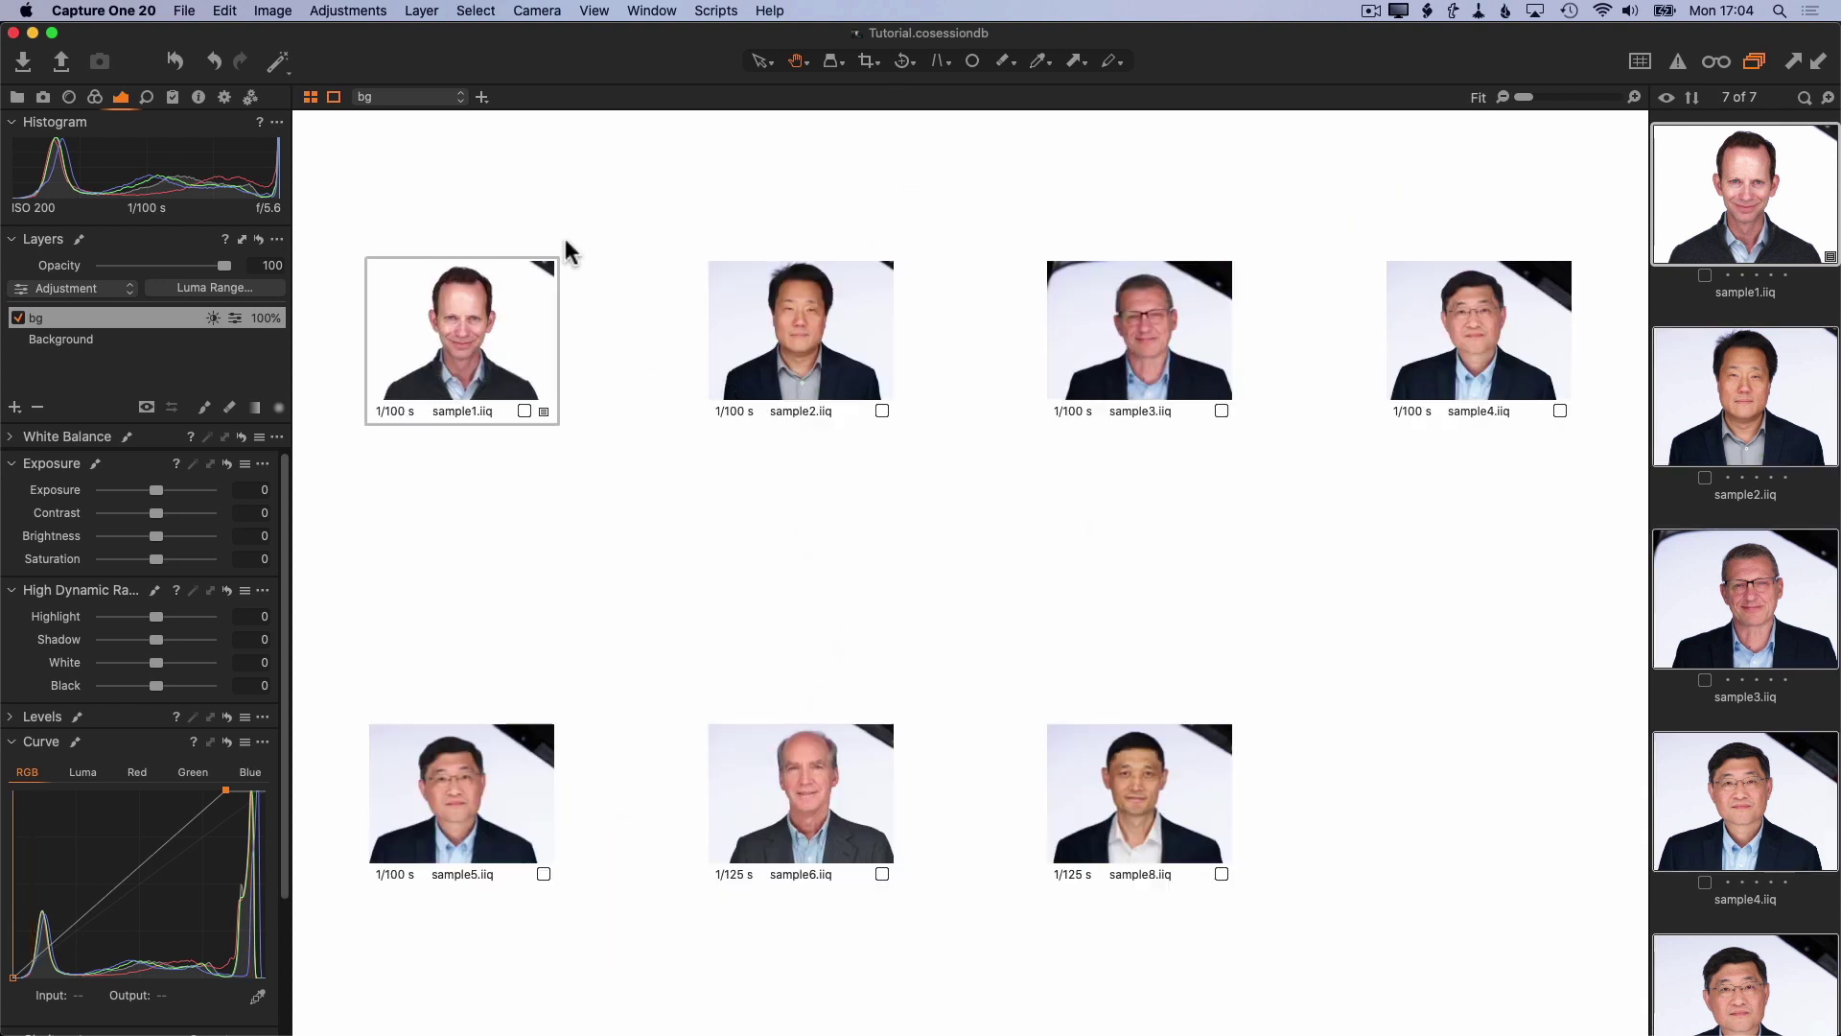
pyautogui.click(327, 97)
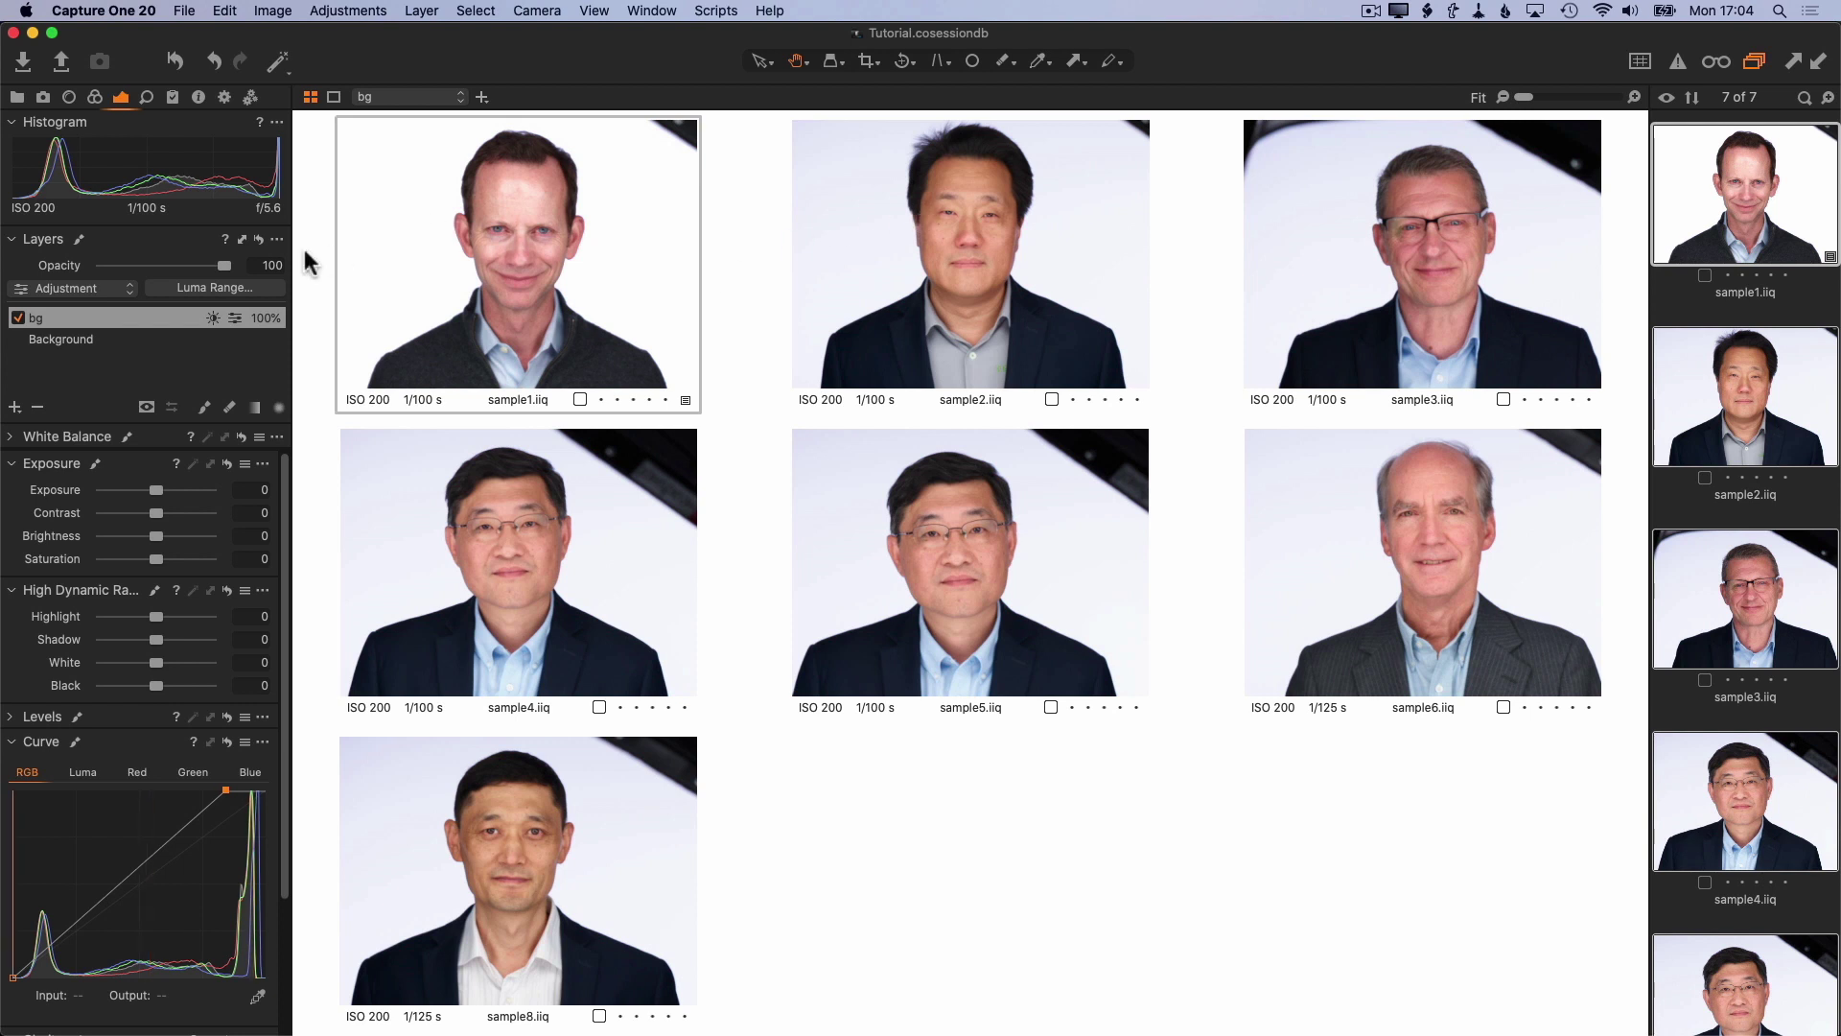
pyautogui.click(244, 241)
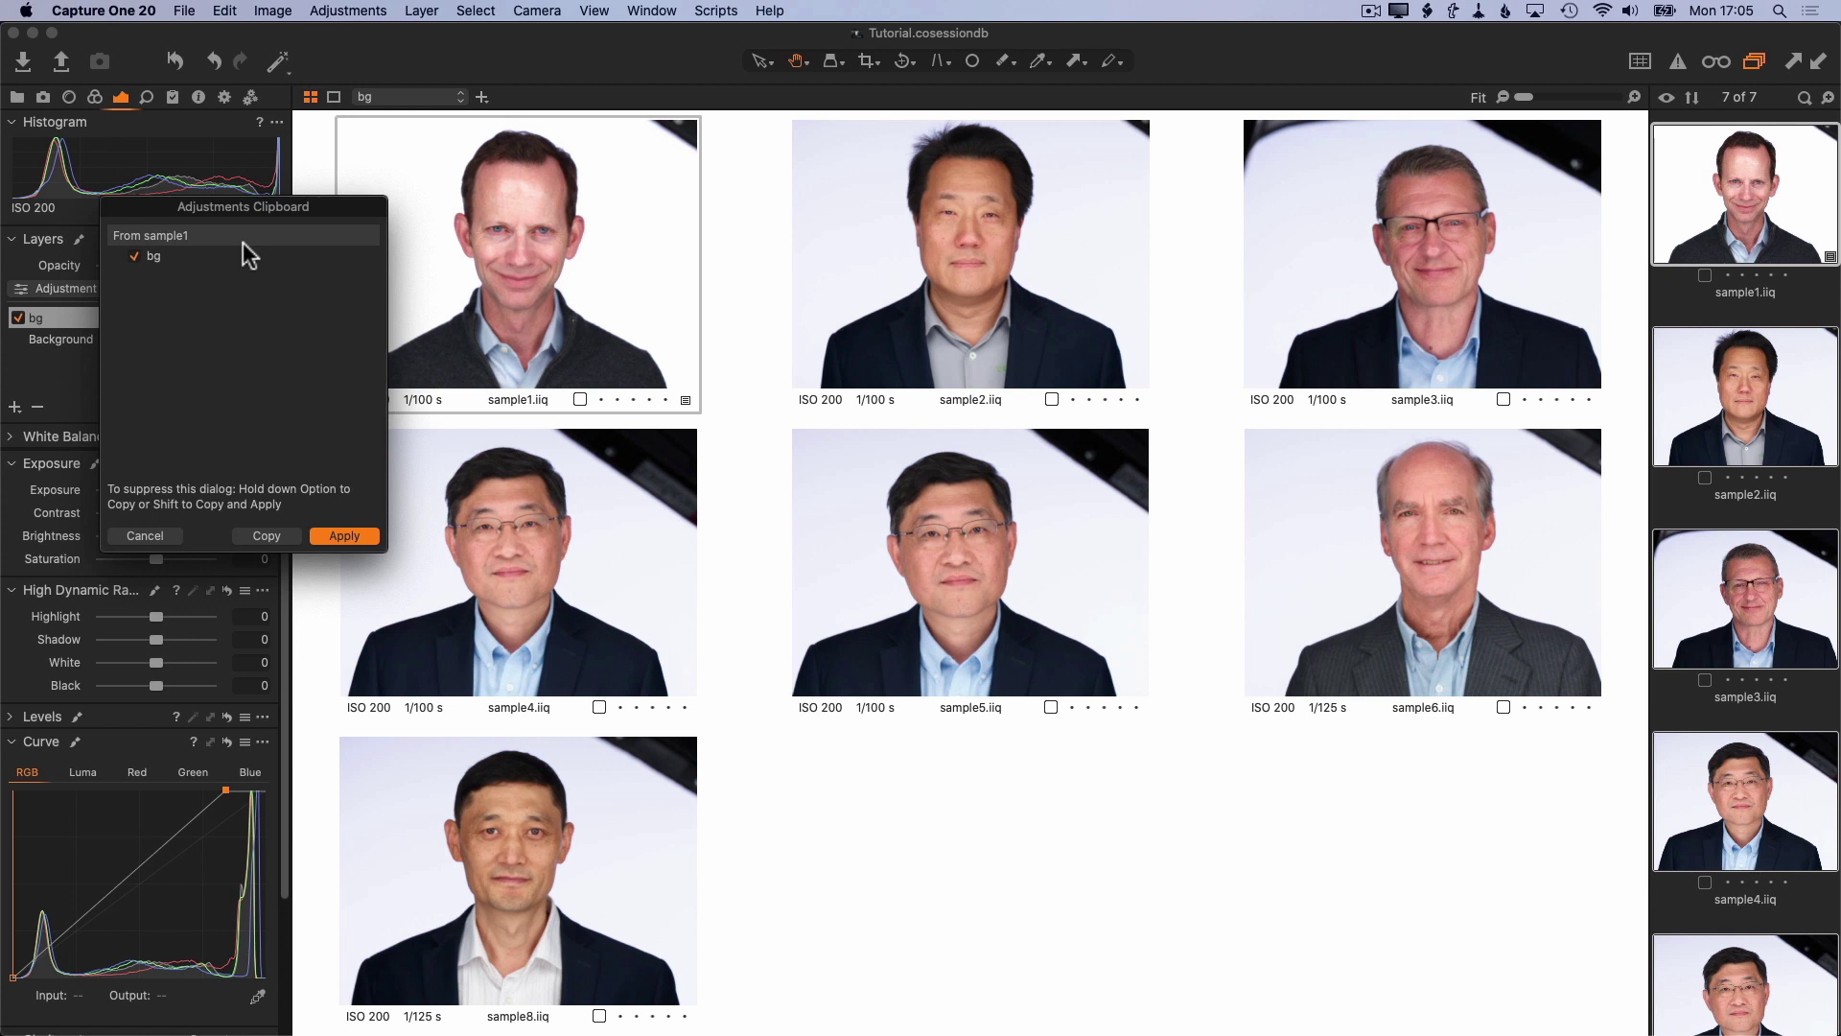
pyautogui.click(345, 535)
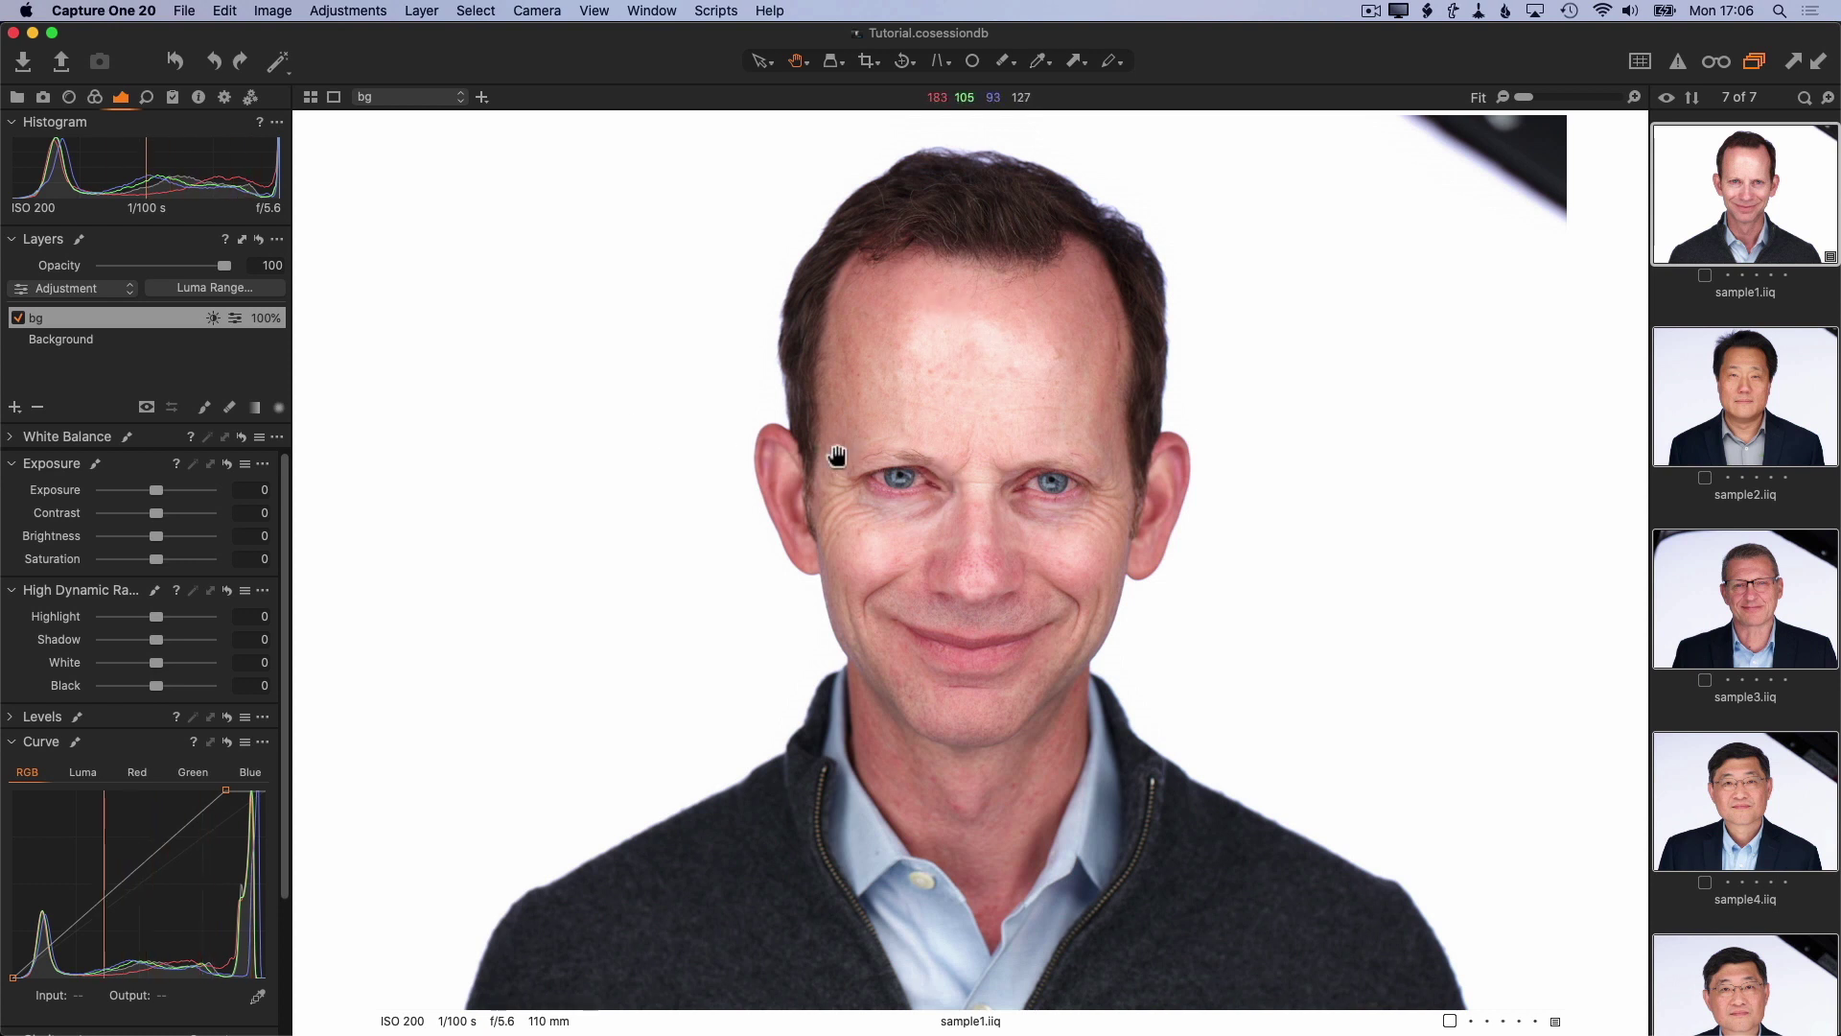
# Step: Erase the bg mask from sample1's face and clothing in grayscale mask view, and compare the image with the layer off and on
pyautogui.click(229, 407)
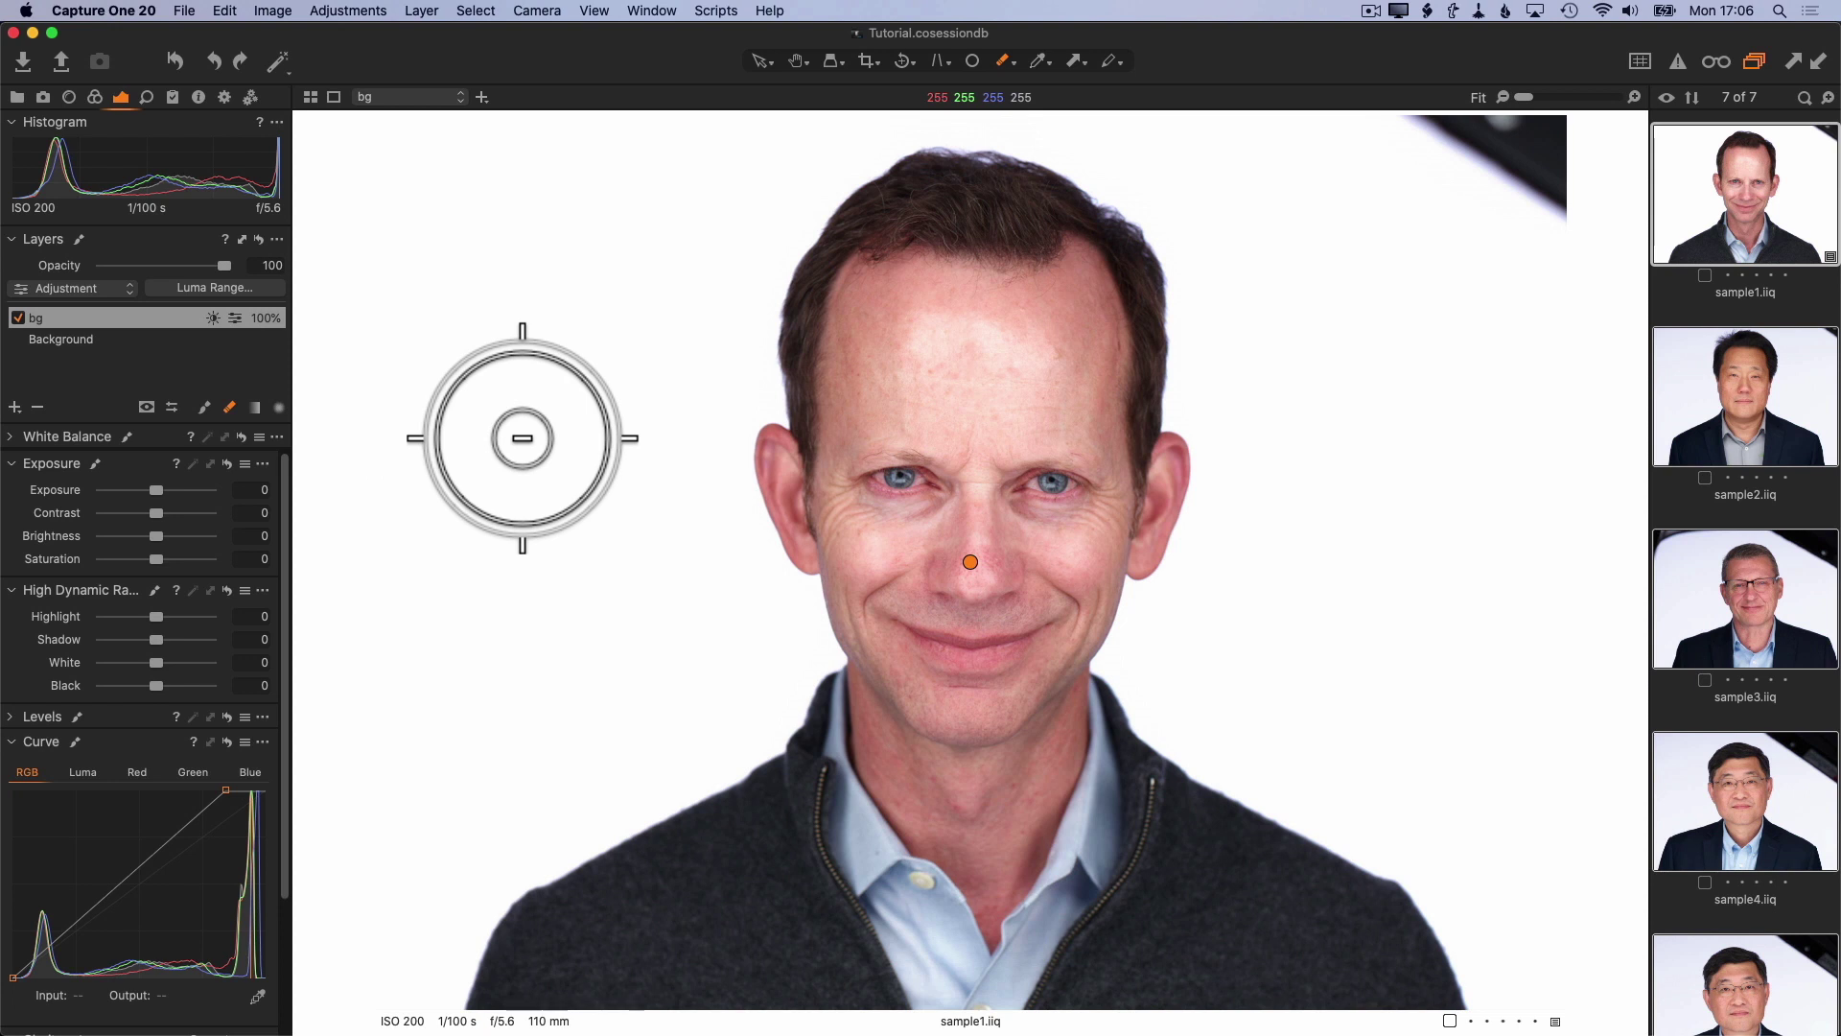
pyautogui.press('m')
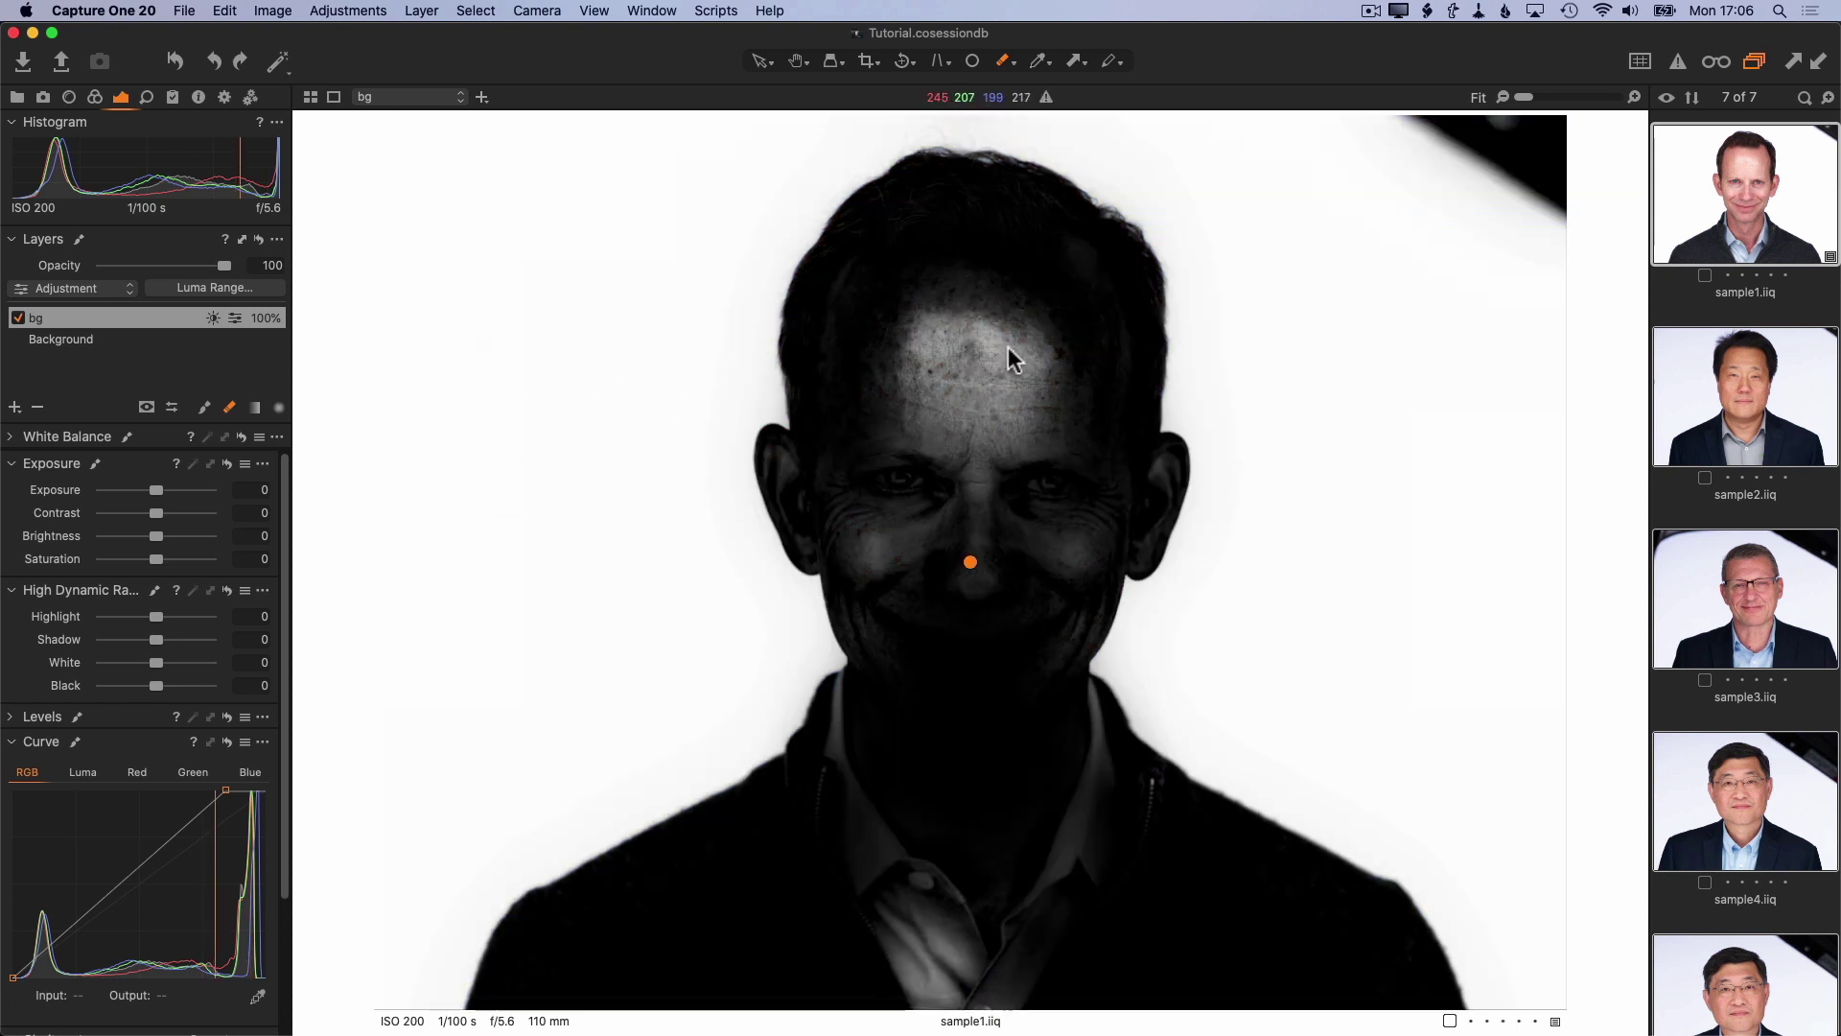
pyautogui.rightClick(1009, 348)
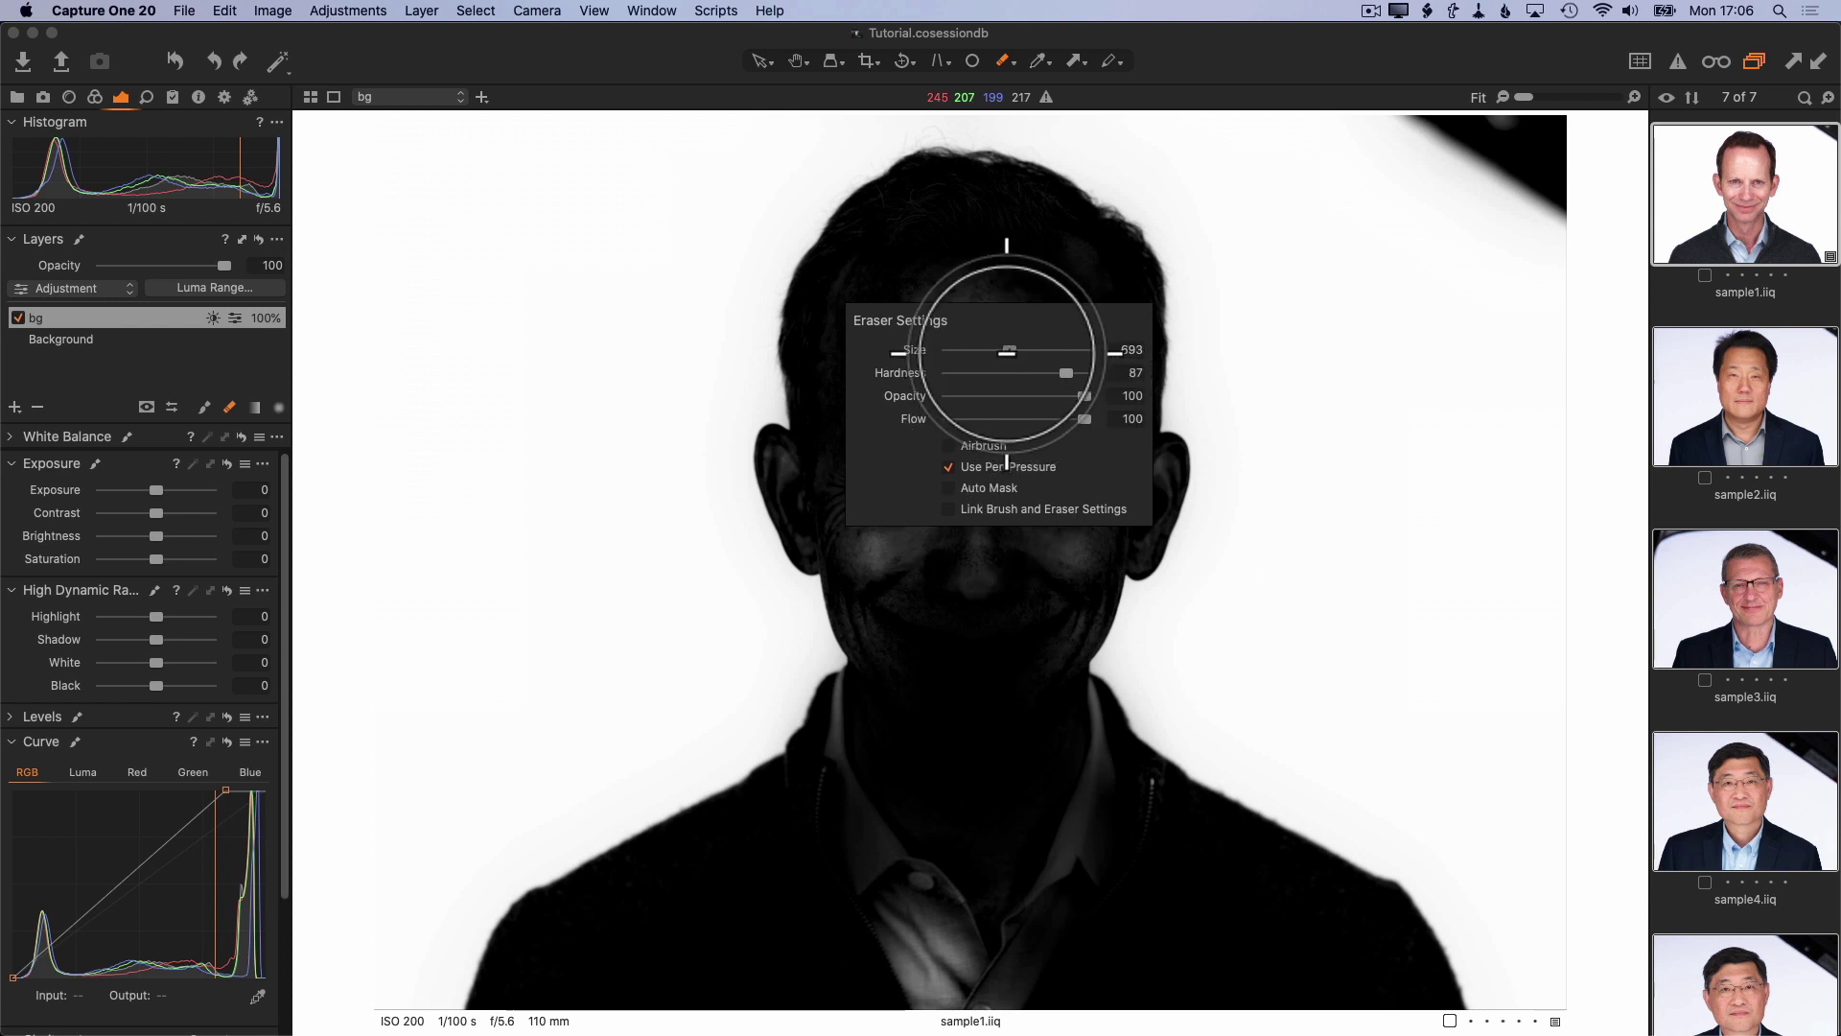
pyautogui.moveTo(1002, 356)
pyautogui.mouseDown()
pyautogui.moveTo(945, 288)
pyautogui.moveTo(924, 327)
pyautogui.moveTo(958, 428)
pyautogui.moveTo(1053, 540)
pyautogui.moveTo(854, 523)
pyautogui.moveTo(857, 500)
pyautogui.moveTo(786, 476)
pyautogui.moveTo(882, 582)
pyautogui.moveTo(1039, 538)
pyautogui.moveTo(1126, 469)
pyautogui.moveTo(1048, 538)
pyautogui.moveTo(1027, 680)
pyautogui.moveTo(1063, 719)
pyautogui.moveTo(1071, 778)
pyautogui.moveTo(1021, 933)
pyautogui.moveTo(895, 953)
pyautogui.moveTo(868, 703)
pyautogui.moveTo(854, 773)
pyautogui.moveTo(1077, 872)
pyautogui.moveTo(1134, 790)
pyautogui.moveTo(1036, 764)
pyautogui.moveTo(1060, 608)
pyautogui.moveTo(1027, 546)
pyautogui.mouseUp()
pyautogui.moveTo(998, 472); pyautogui.dragTo(993, 480)
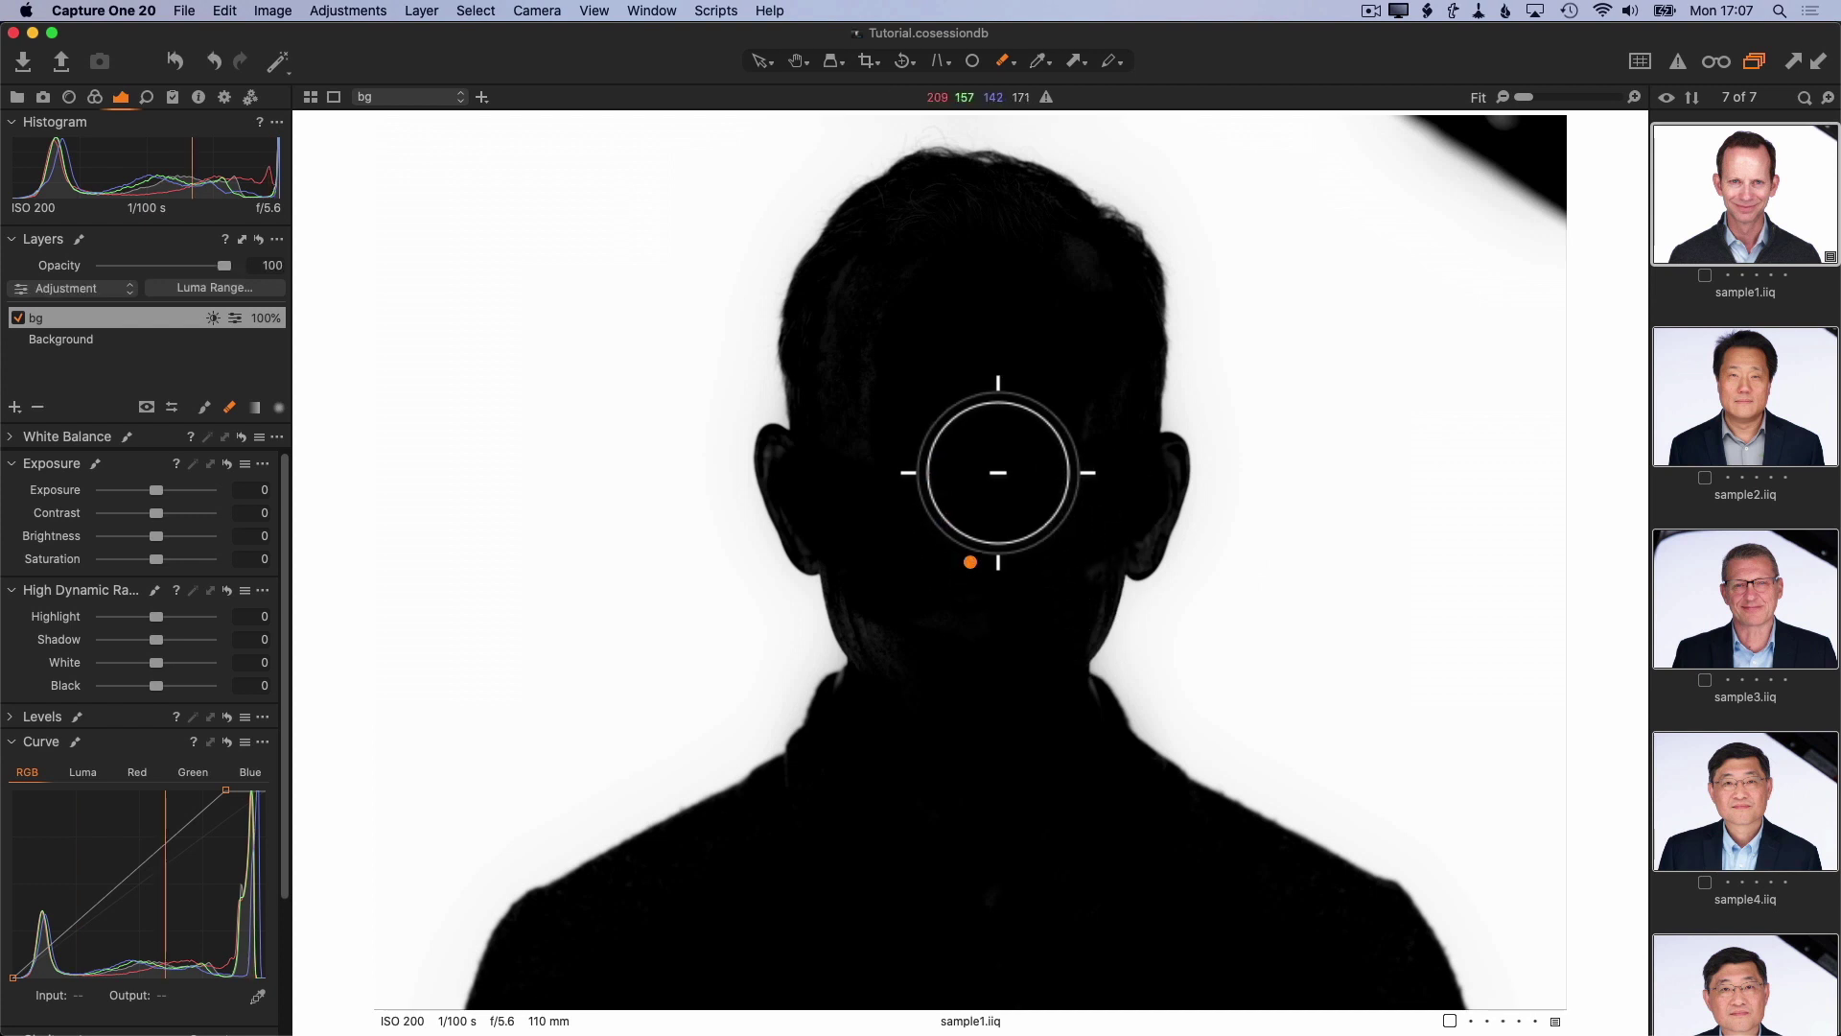
pyautogui.click(16, 319)
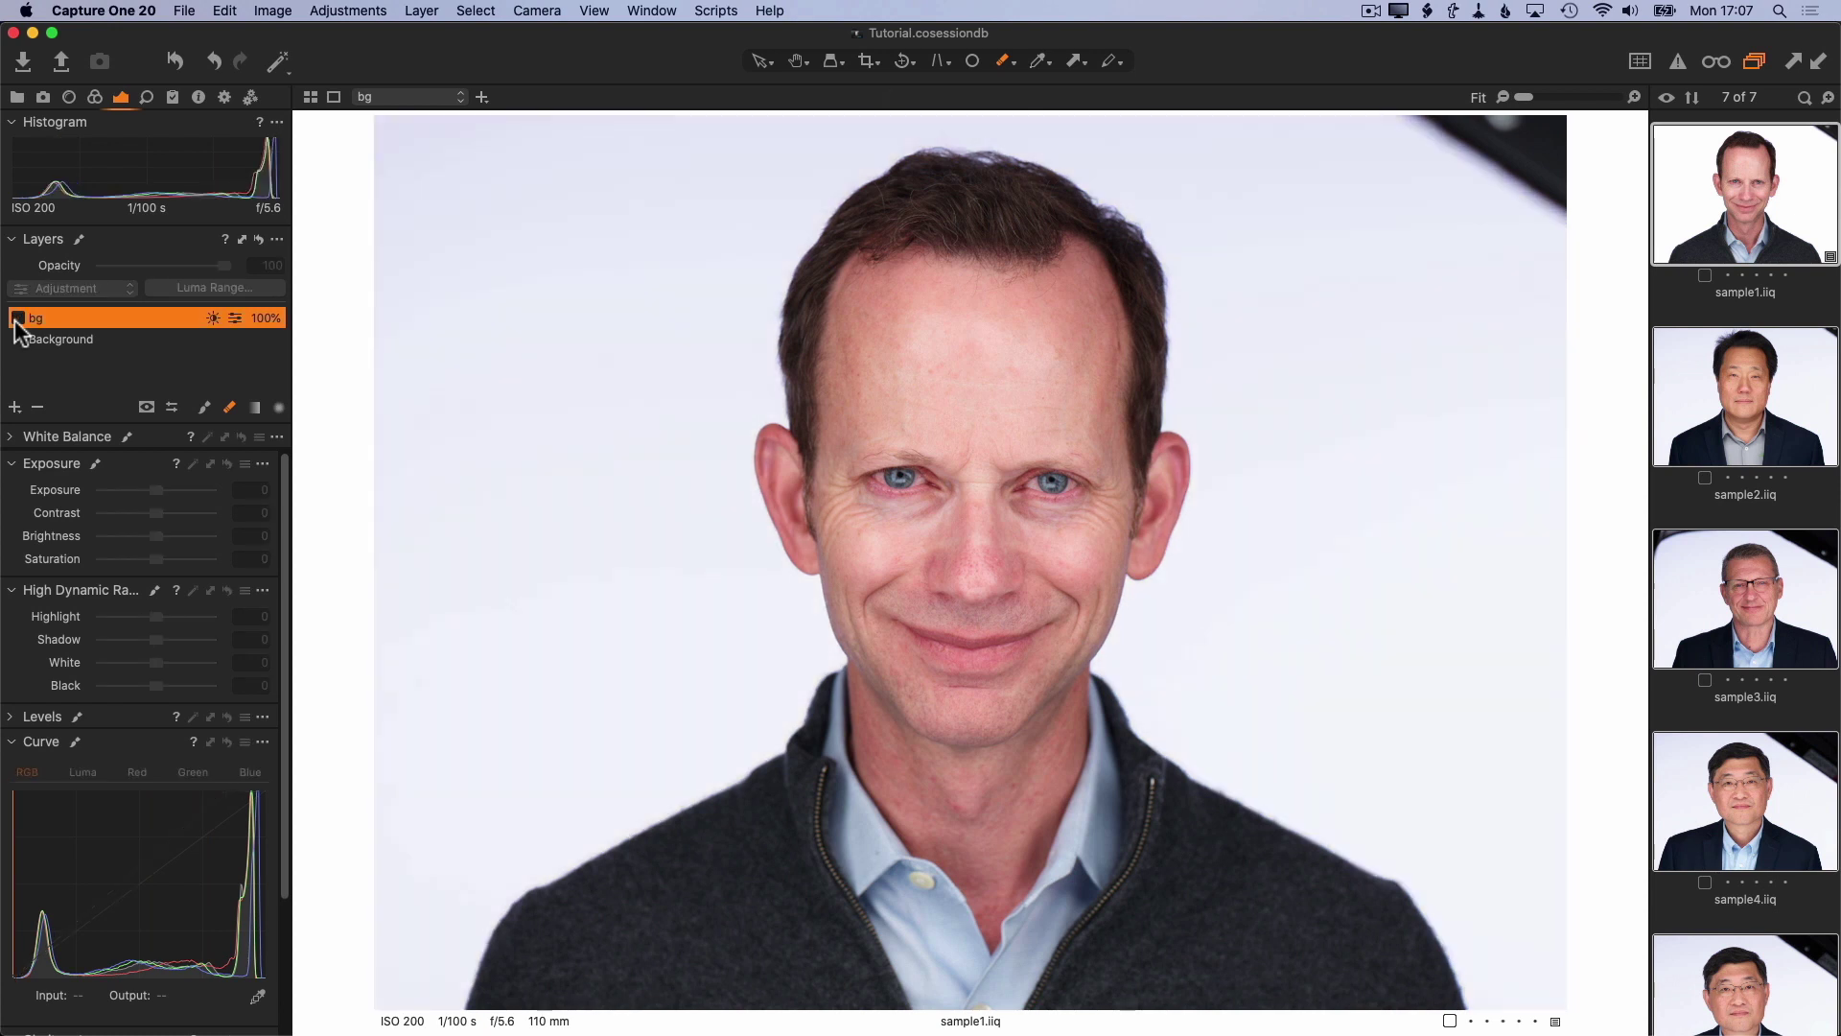
pyautogui.click(16, 319)
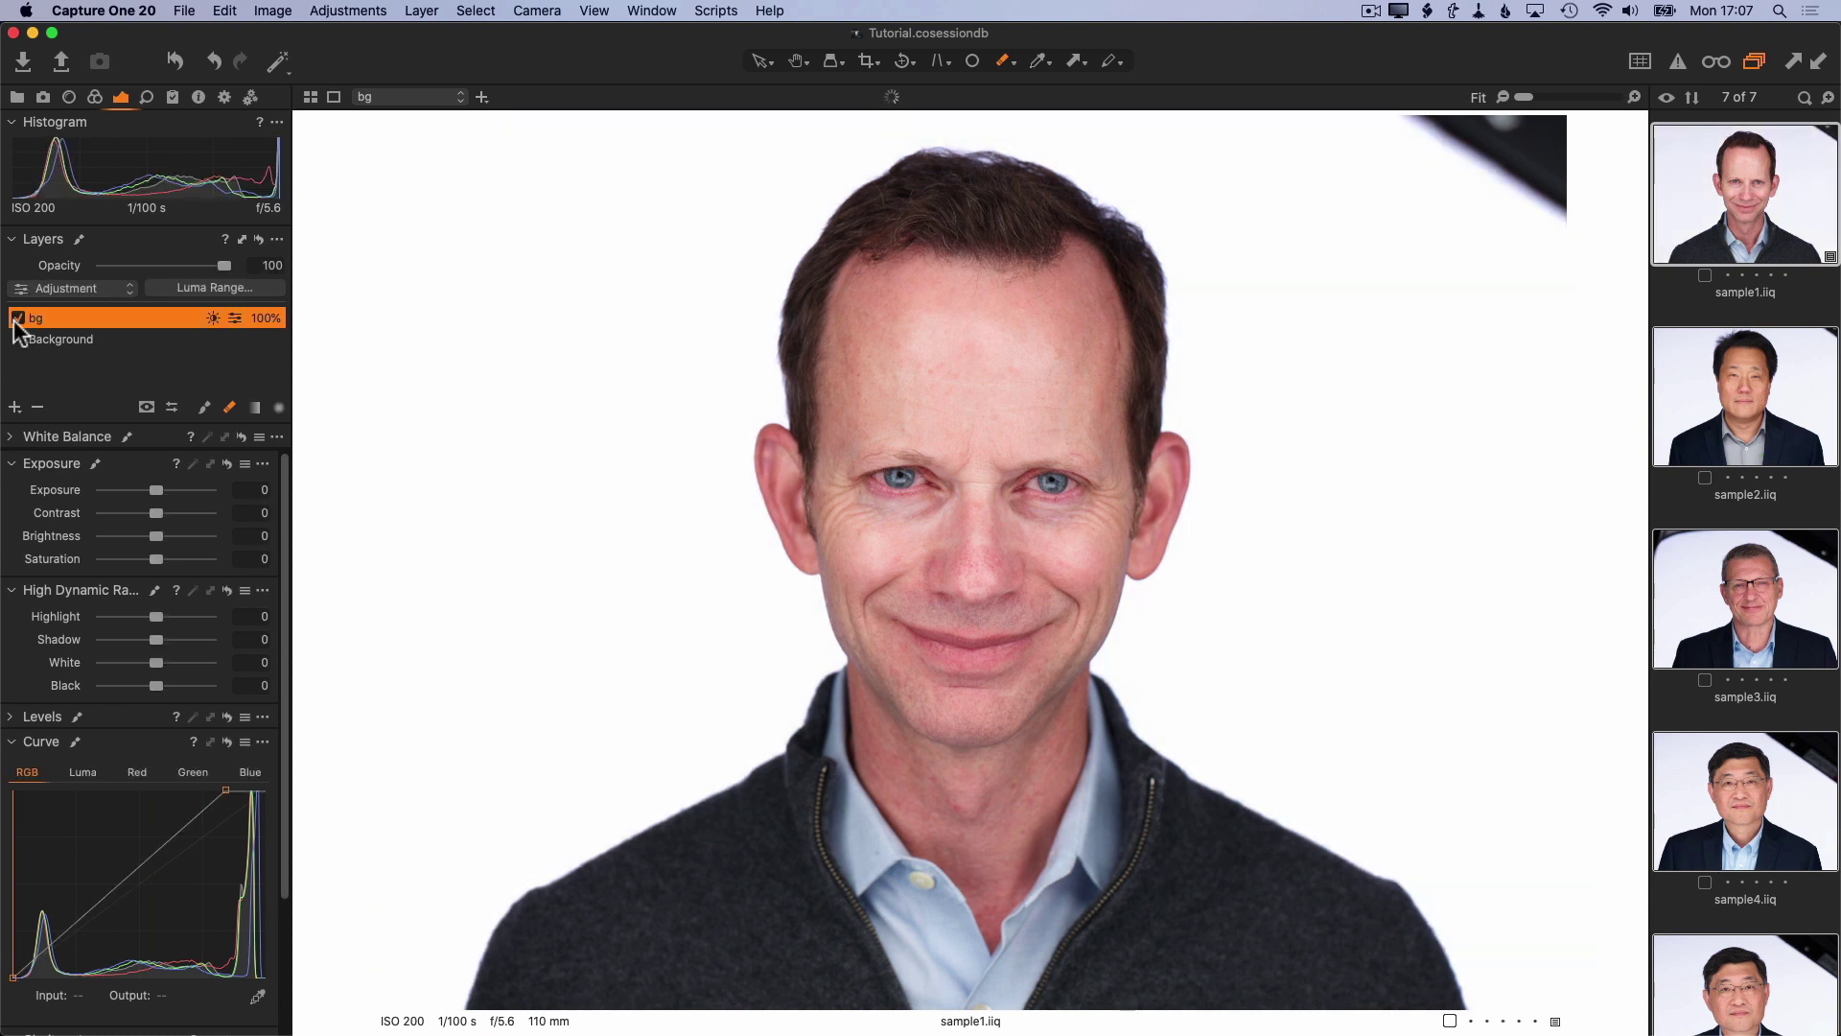